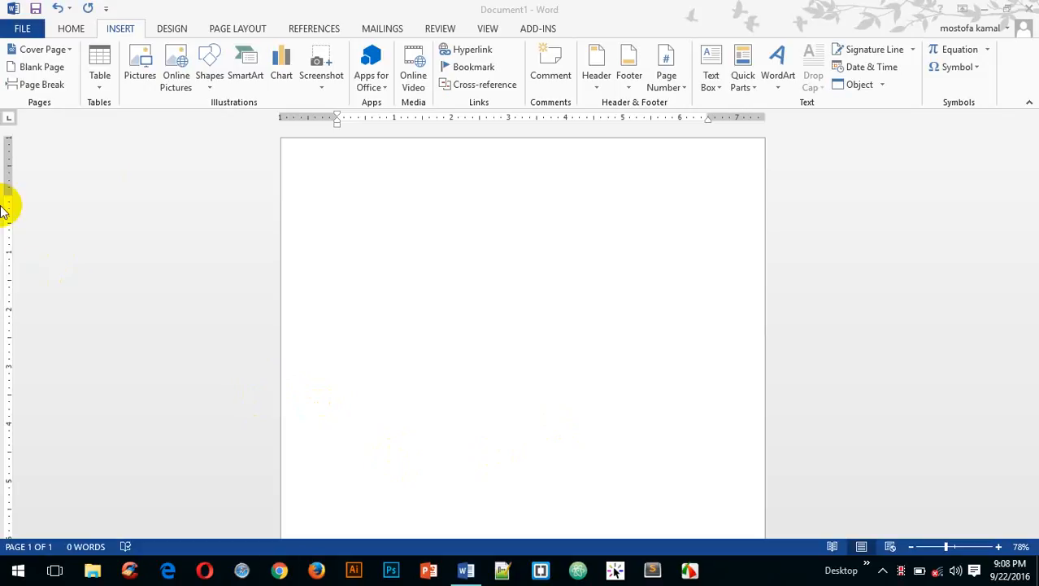
# Step: Open the Insert Chart dialog and move it aside to uncover the page
pyautogui.click(280, 65)
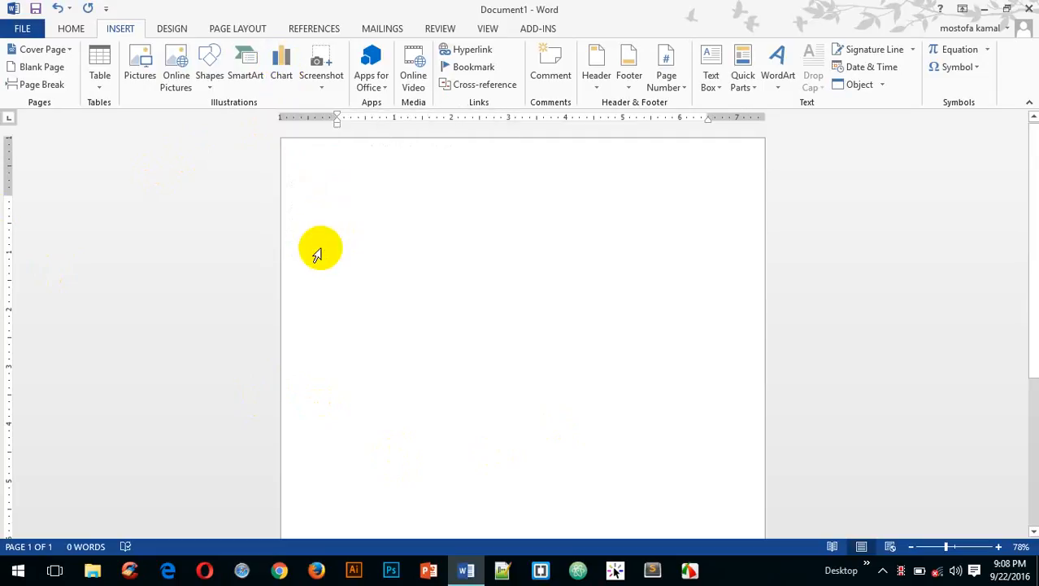
pyautogui.click(281, 70)
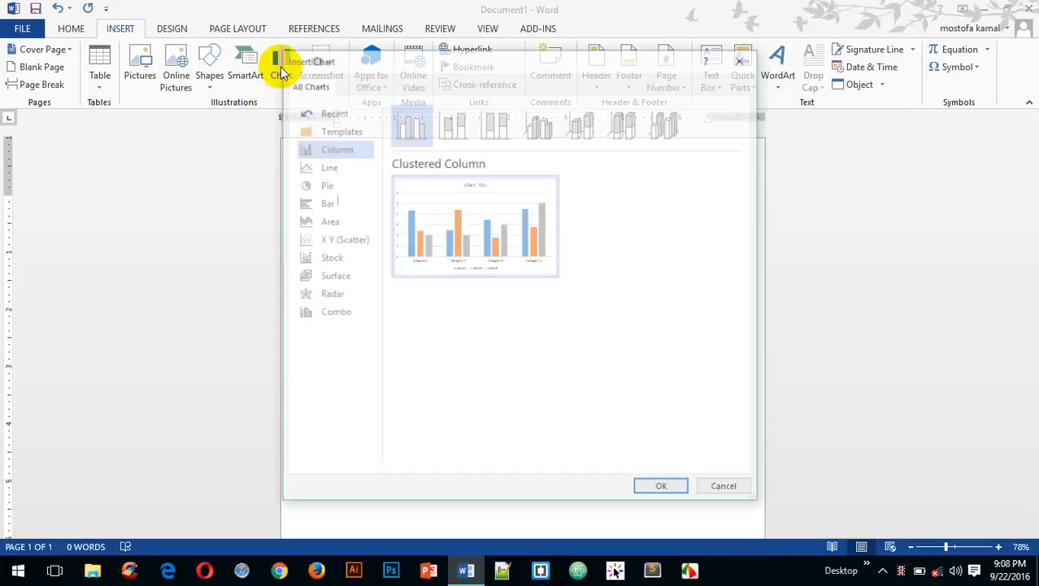
pyautogui.moveTo(474, 63); pyautogui.dragTo(677, 67)
pyautogui.press('F1')
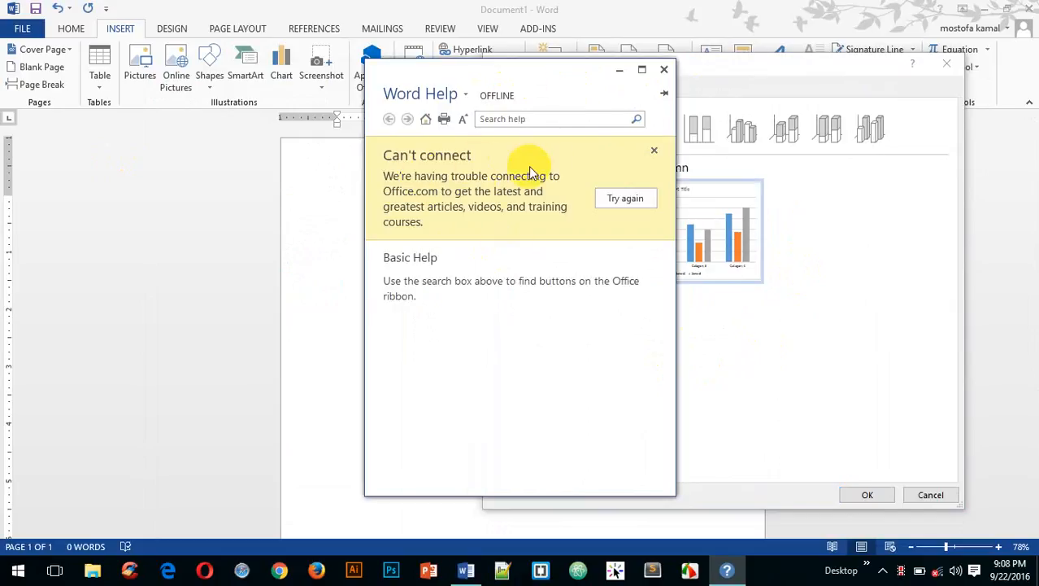
pyautogui.click(666, 71)
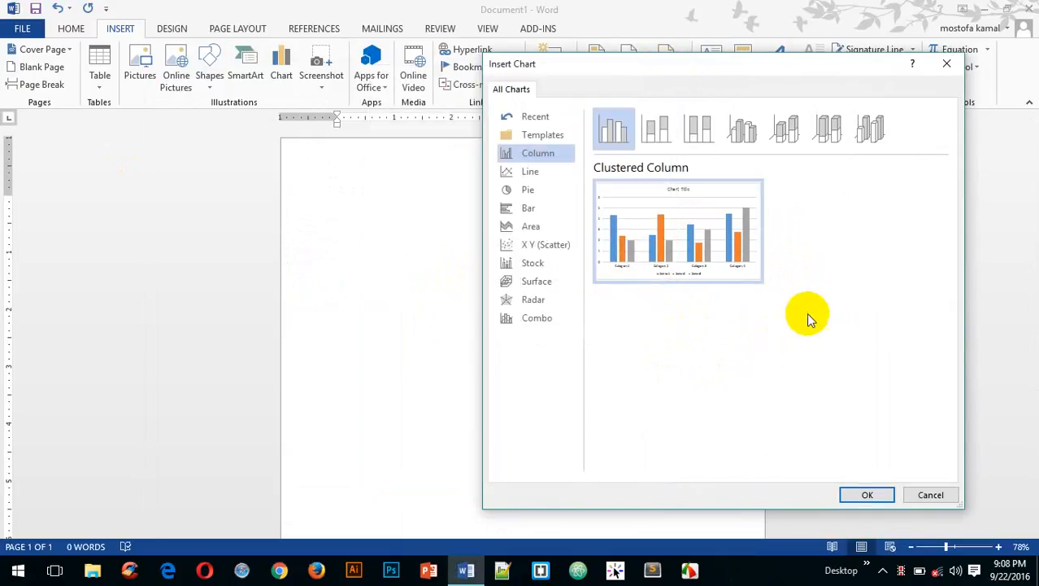
# Step: Preview the Column, Line, Pie, Bar, Area, X Y (Scatter), Stock, Surface and Radar chart types
pyautogui.moveTo(712, 233)
pyautogui.click(529, 171)
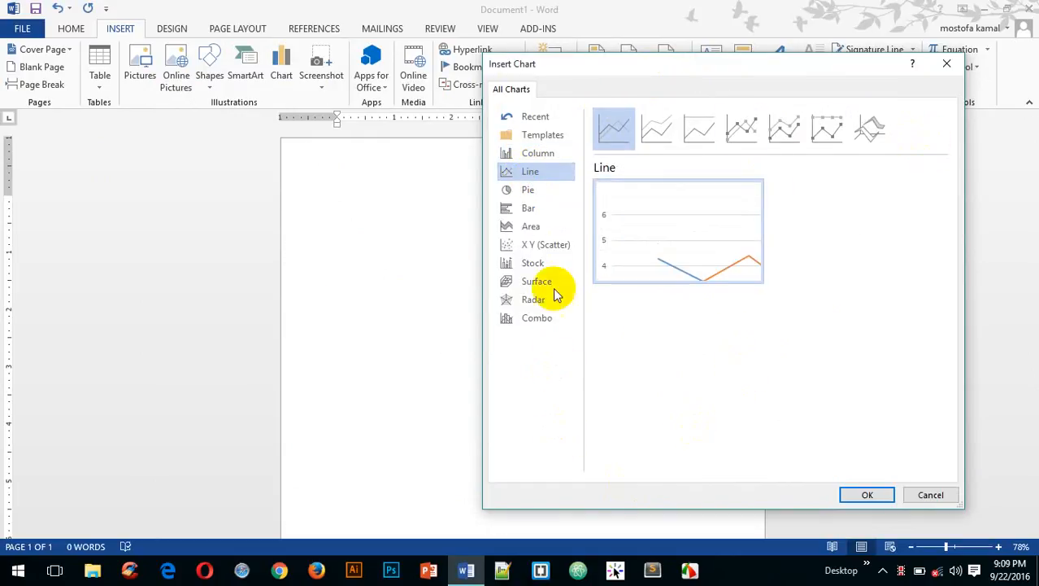
pyautogui.click(534, 194)
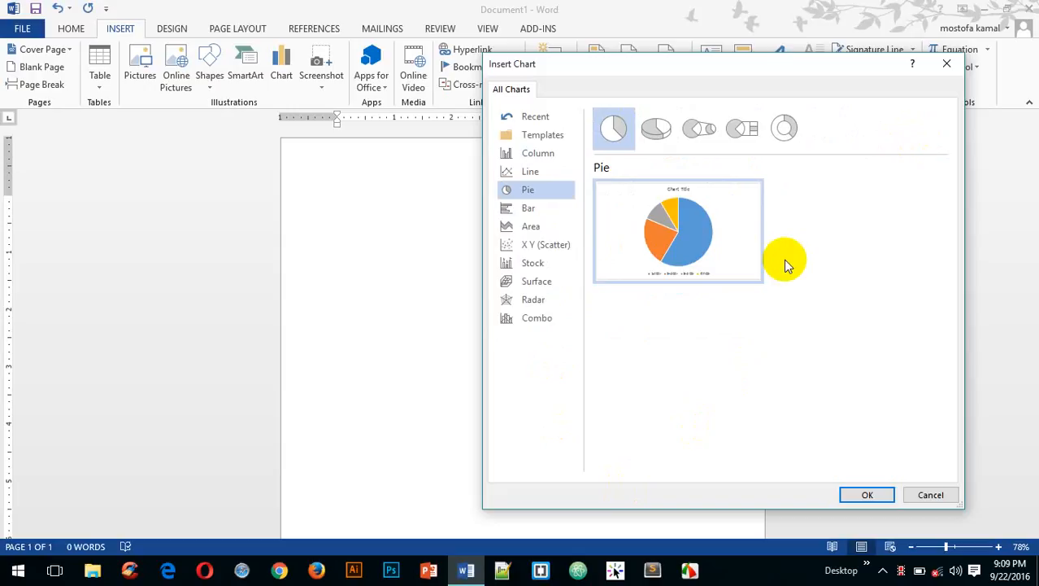
pyautogui.moveTo(756, 233)
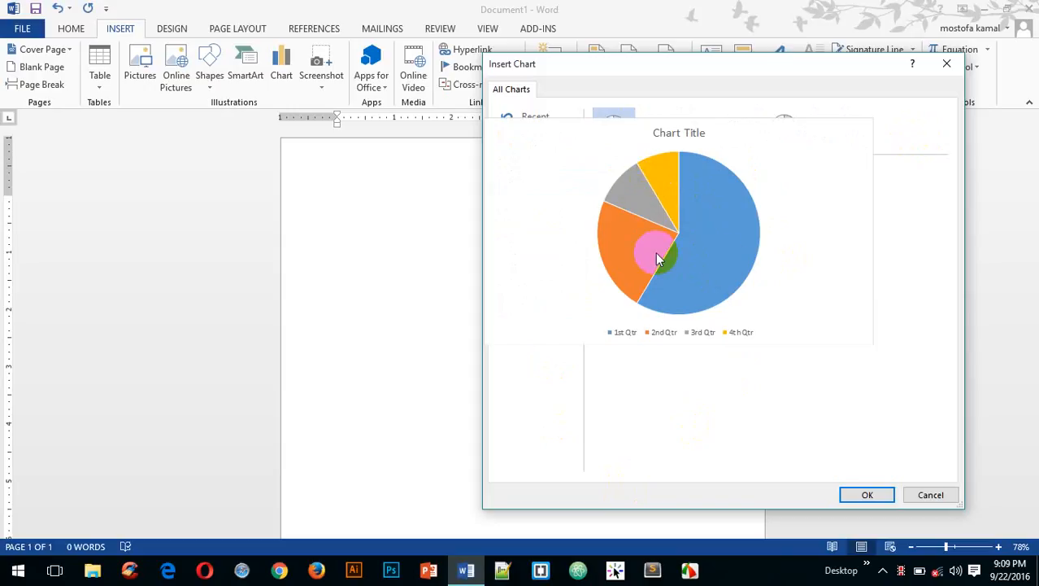
pyautogui.click(510, 210)
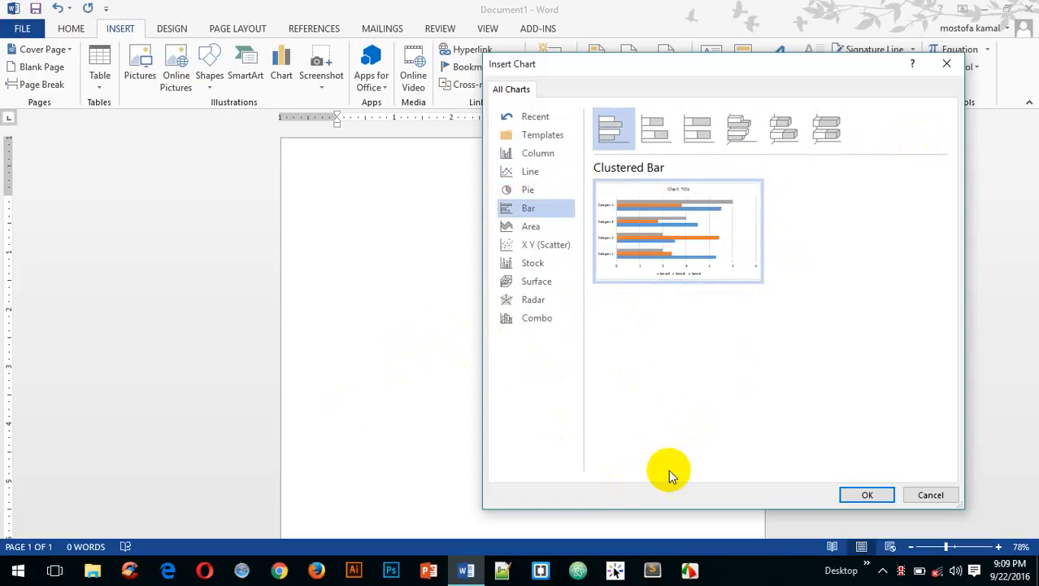
pyautogui.click(532, 228)
pyautogui.moveTo(666, 258)
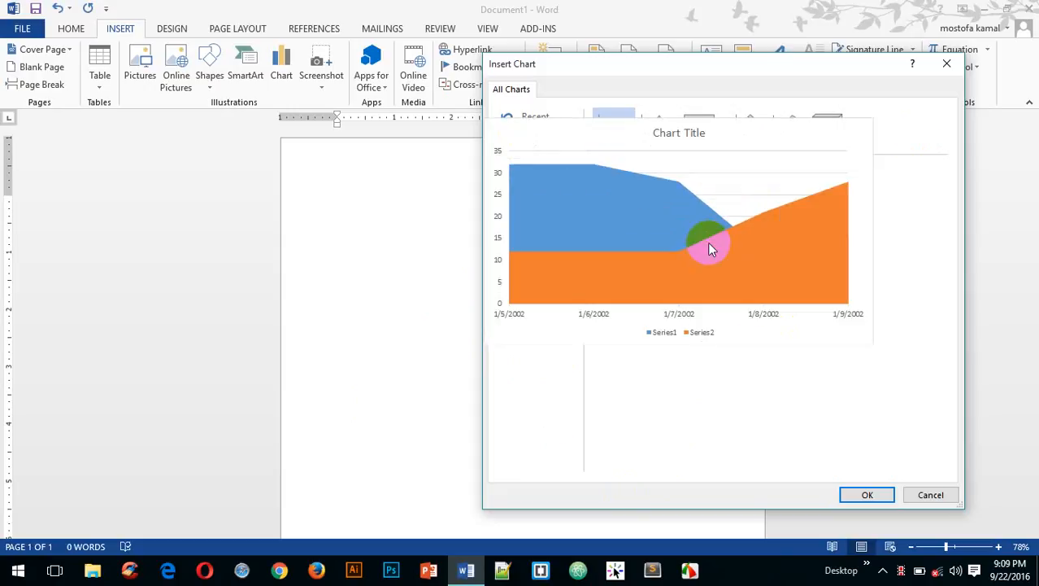
pyautogui.click(530, 246)
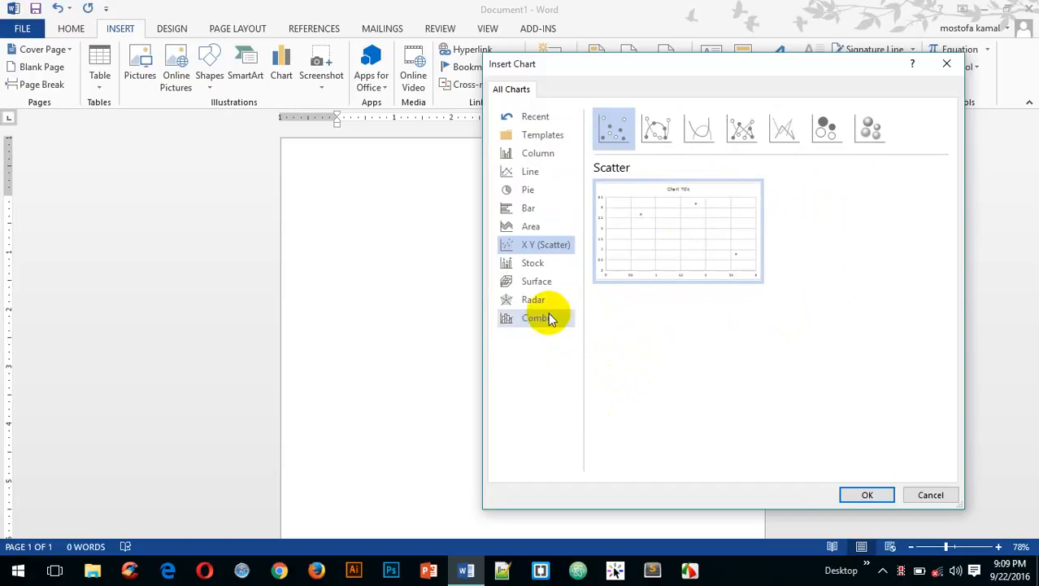
pyautogui.click(525, 262)
pyautogui.moveTo(717, 221)
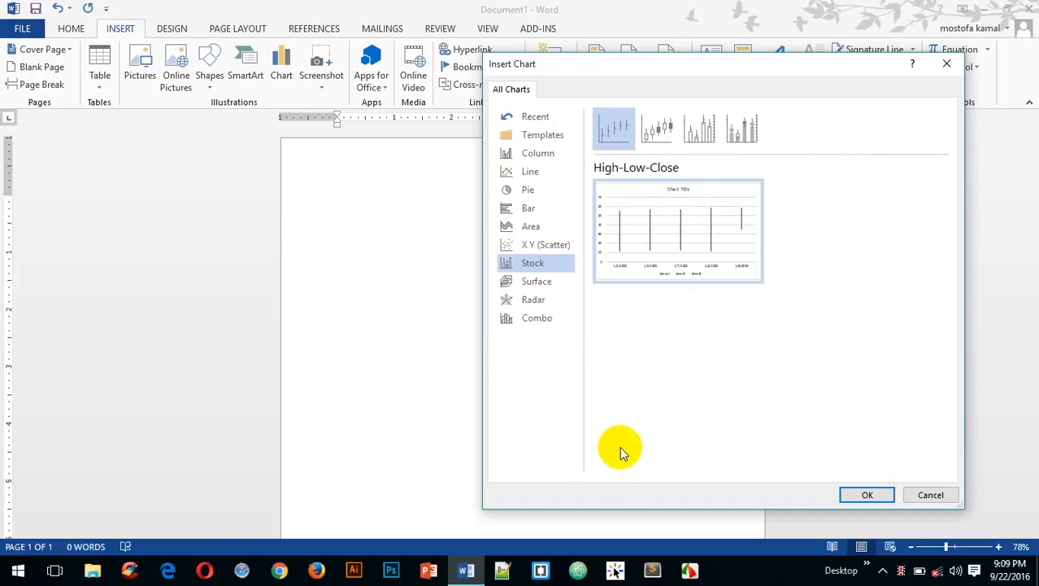
pyautogui.click(536, 286)
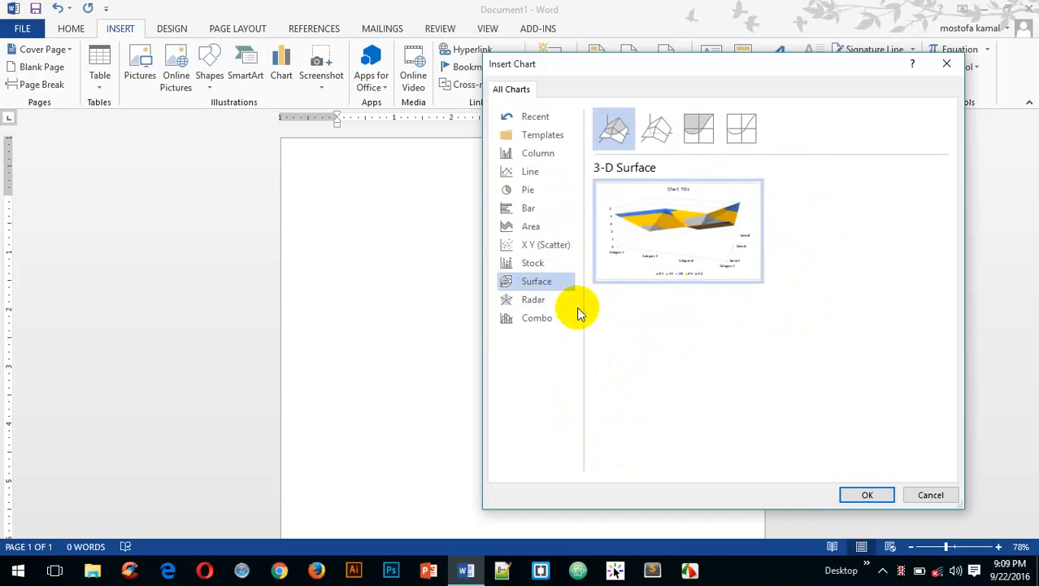
pyautogui.click(524, 299)
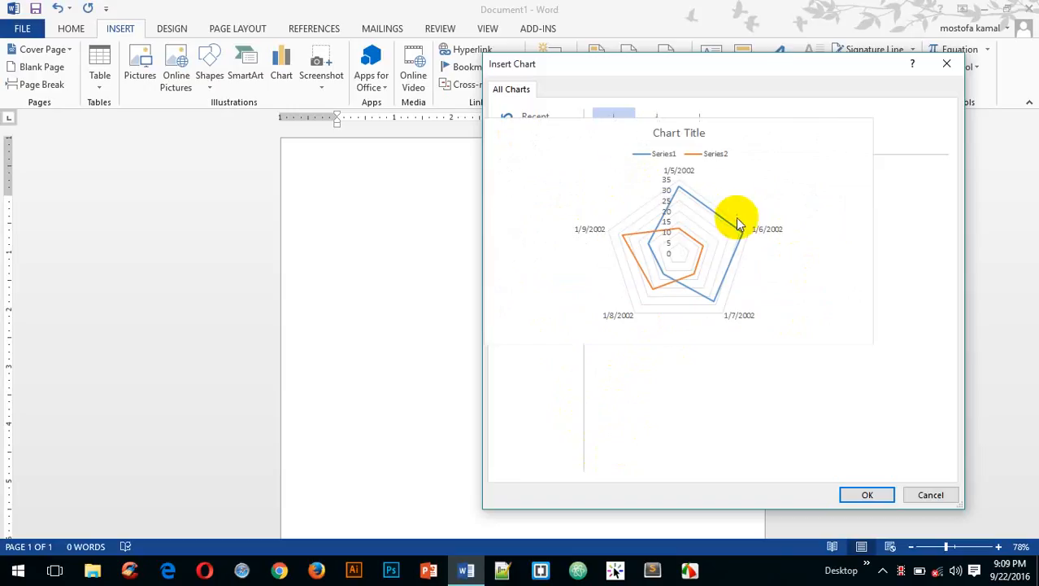
# Step: Compare the Combo chart variants and select Clustered Column - Line
pyautogui.click(535, 317)
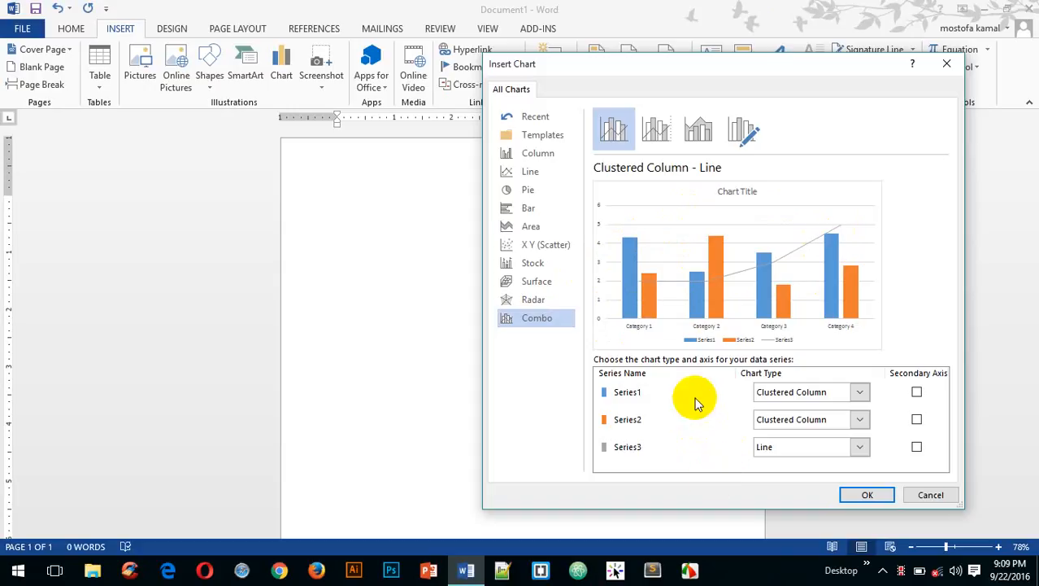
pyautogui.click(655, 132)
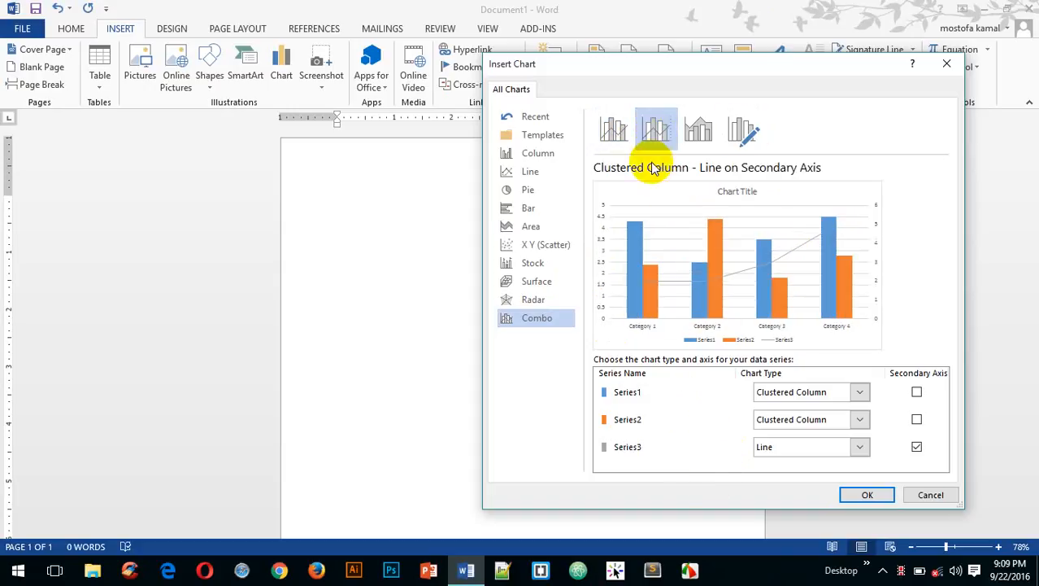
pyautogui.click(706, 128)
pyautogui.click(754, 130)
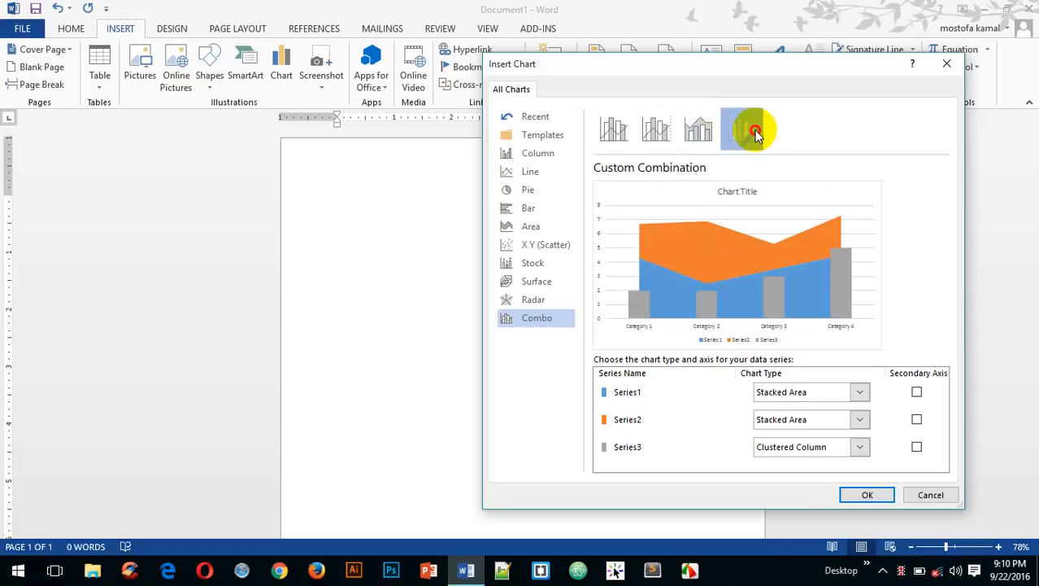
pyautogui.click(695, 132)
pyautogui.click(654, 132)
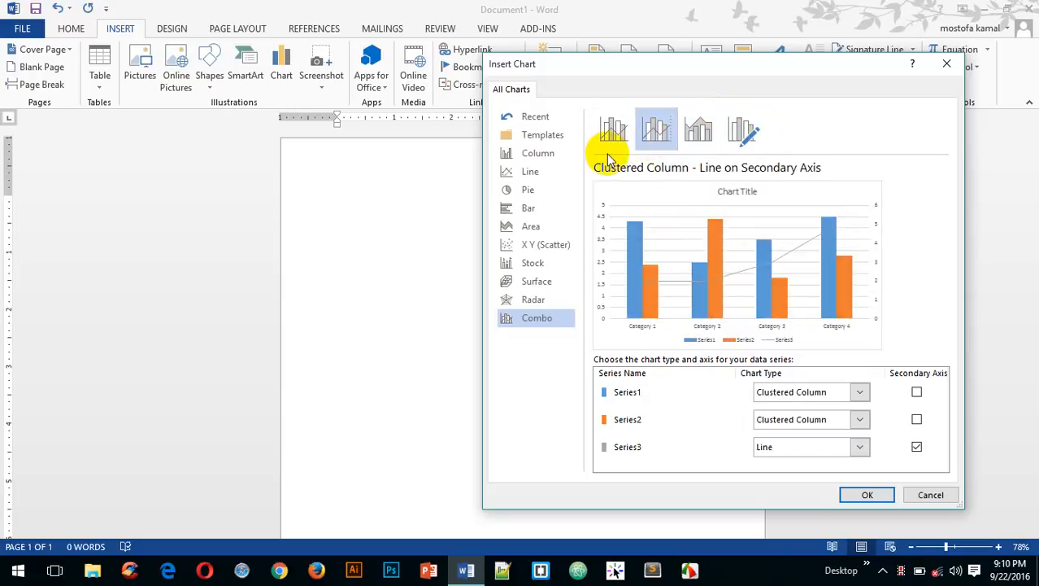
pyautogui.click(611, 128)
pyautogui.click(659, 127)
pyautogui.click(736, 128)
pyautogui.click(706, 137)
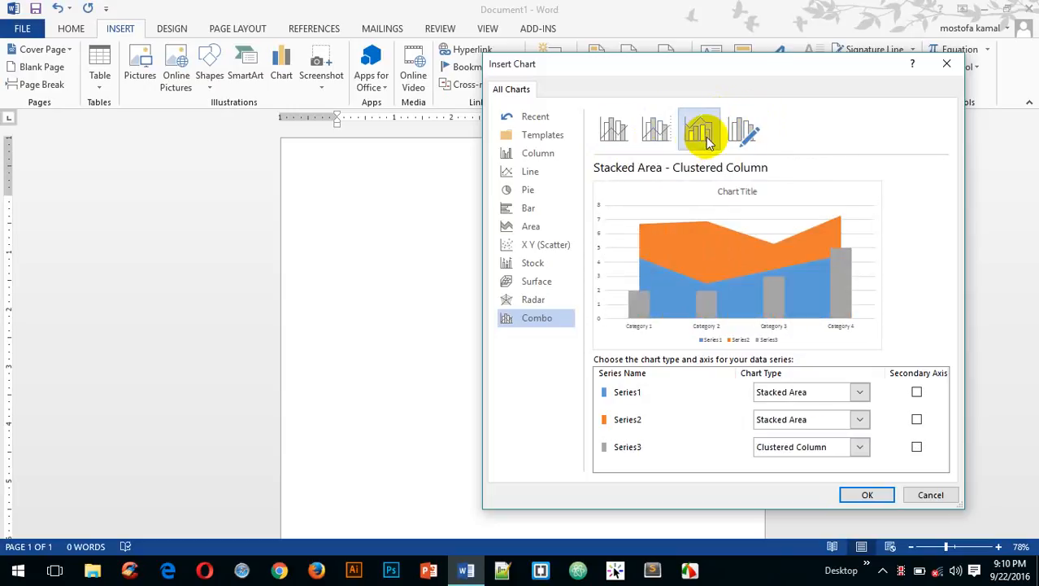
pyautogui.click(744, 128)
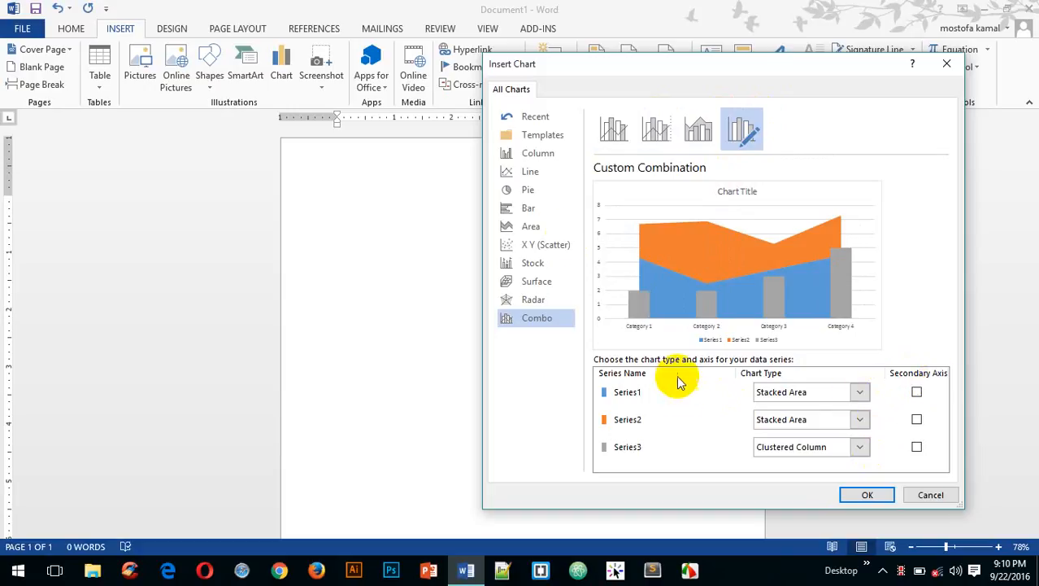
pyautogui.click(610, 130)
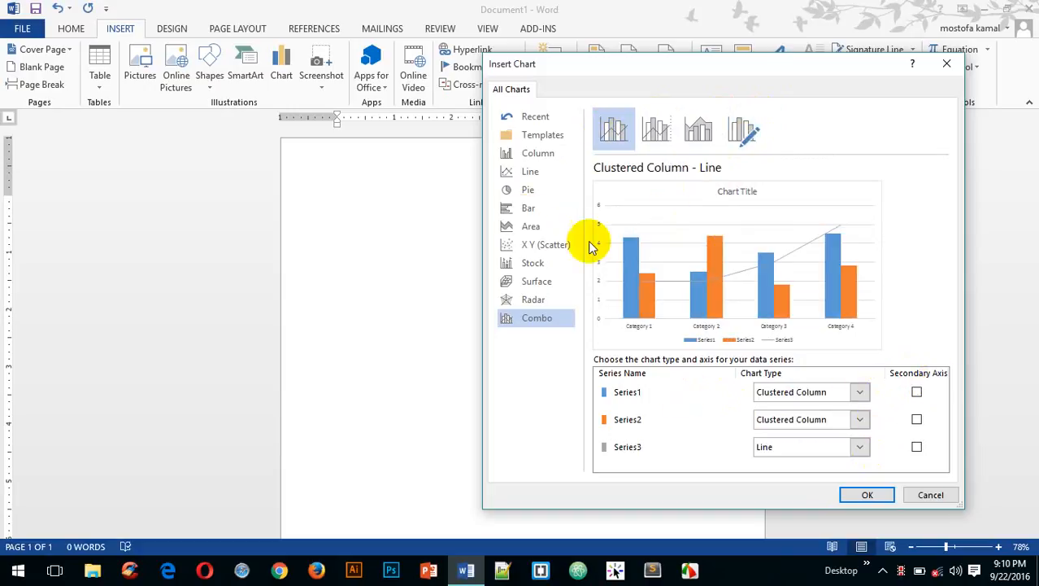
# Step: Review the chart types available for Series1, Series2 and Series3, keep their current types, and insert the combo chart
pyautogui.click(860, 393)
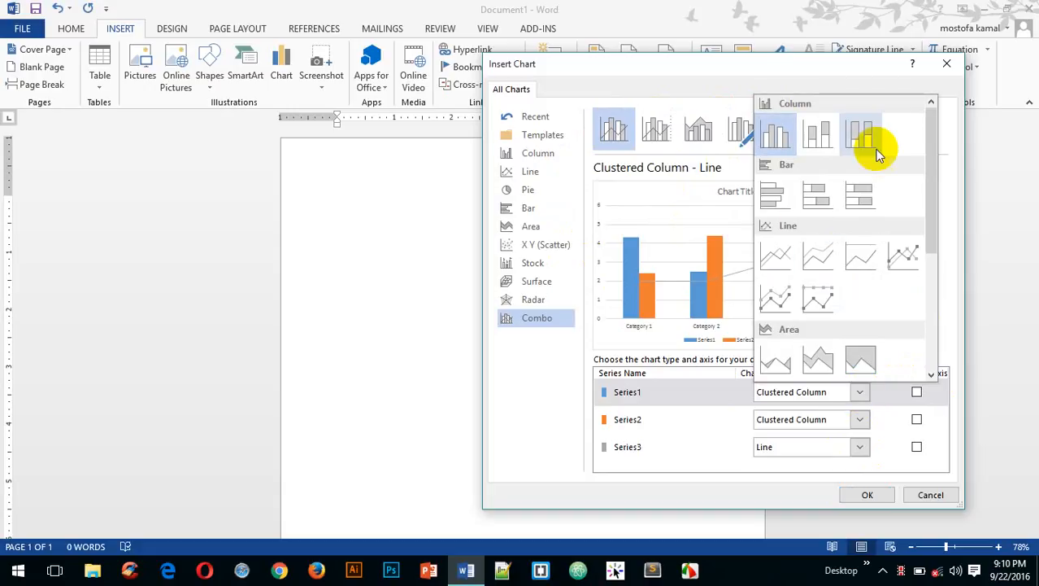
pyautogui.scroll(-3, 800, 291)
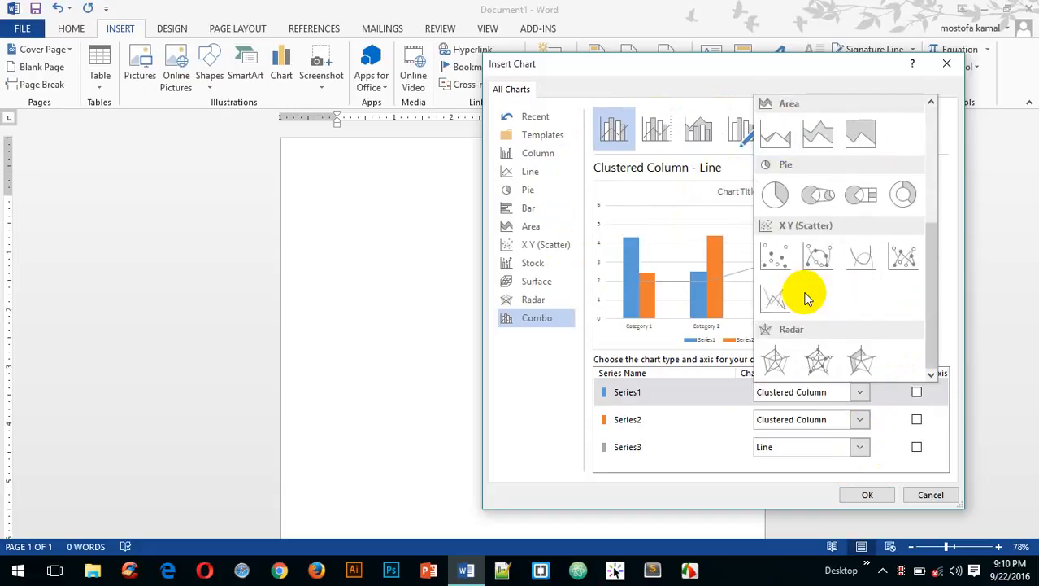
pyautogui.scroll(3, 805, 303)
pyautogui.click(786, 134)
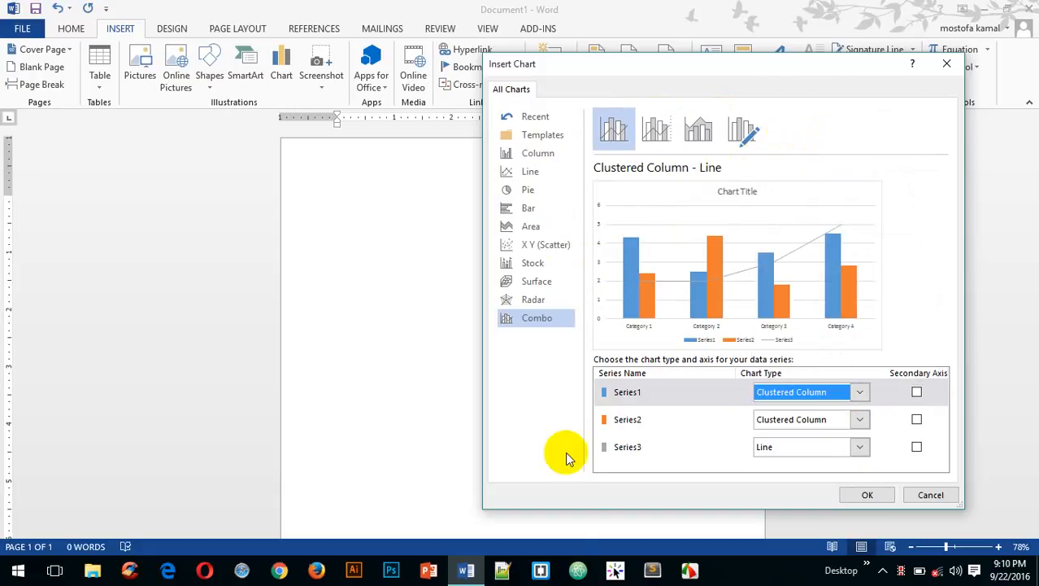
pyautogui.click(859, 421)
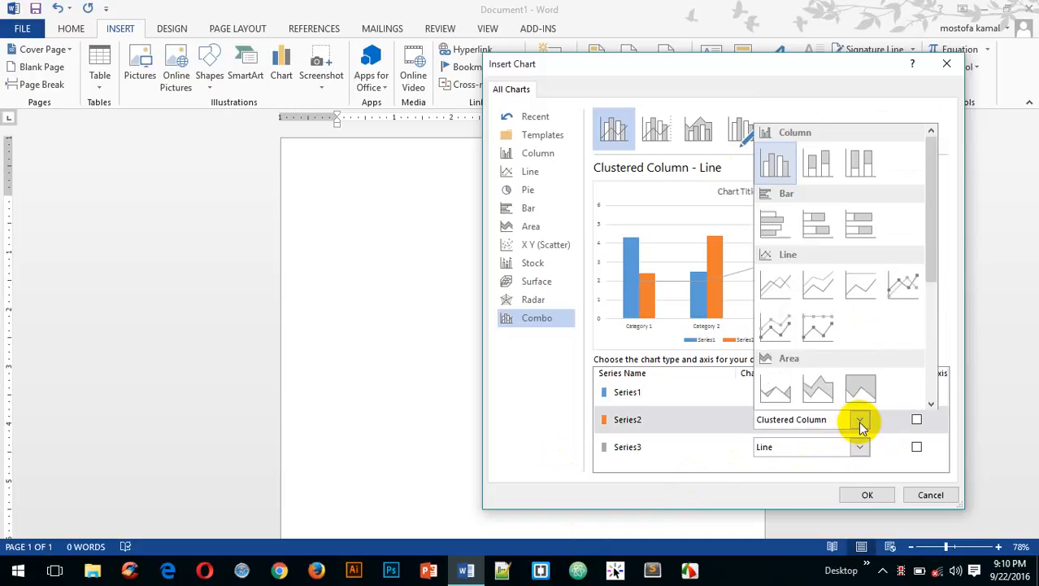
pyautogui.click(713, 464)
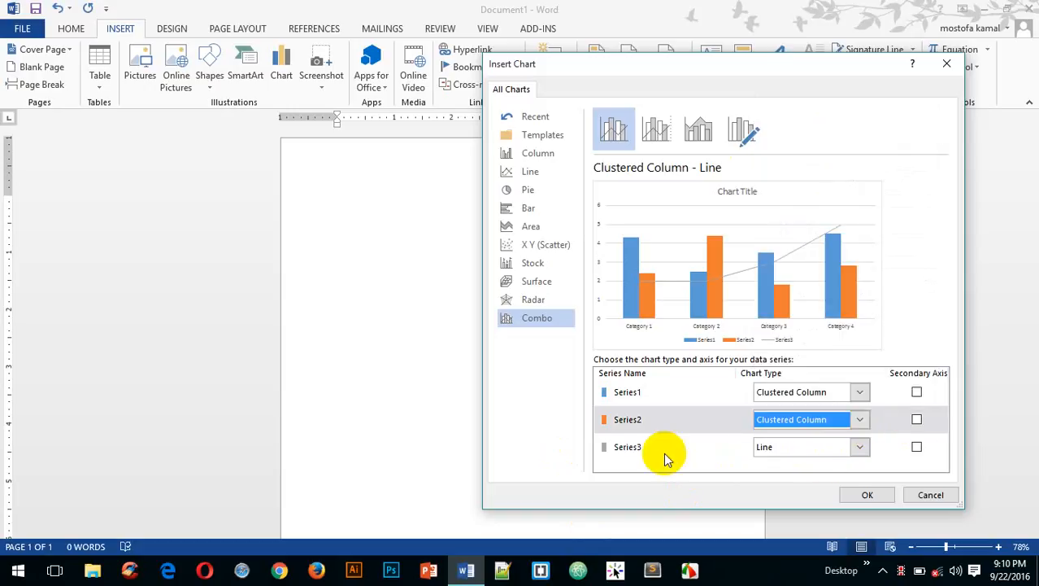
pyautogui.click(860, 447)
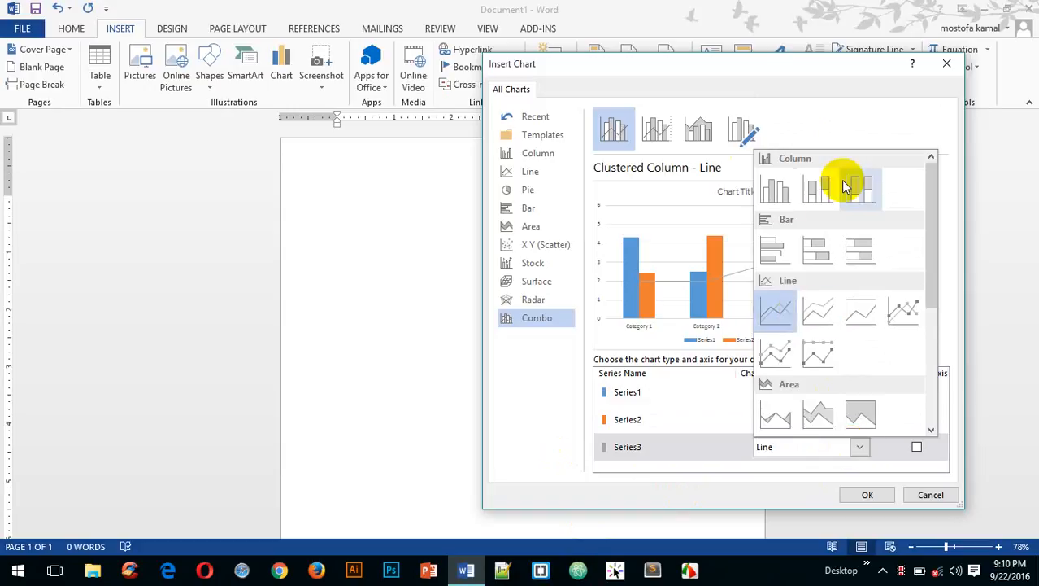
pyautogui.click(667, 479)
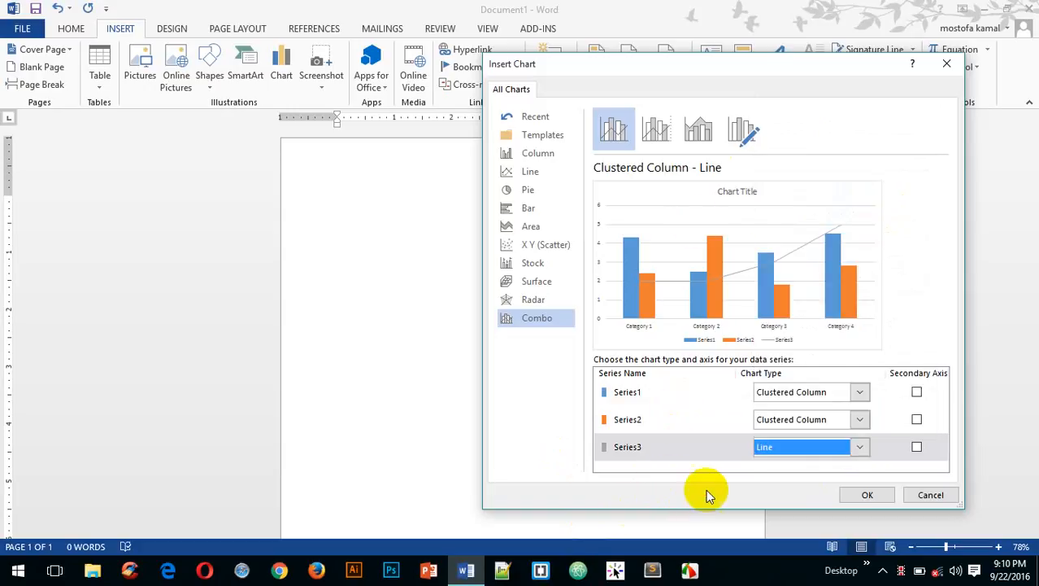
pyautogui.click(868, 495)
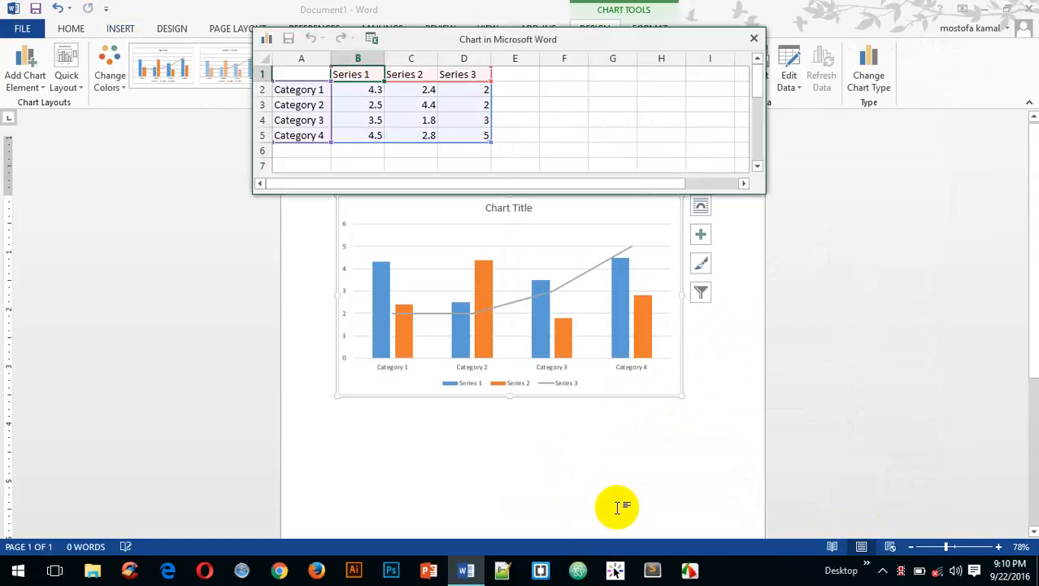
# Step: Move the chart's data sheet aside and rename the first three categories as Bangladesh, india and pakitan
pyautogui.moveTo(407, 45); pyautogui.dragTo(680, 81)
pyautogui.click(569, 128)
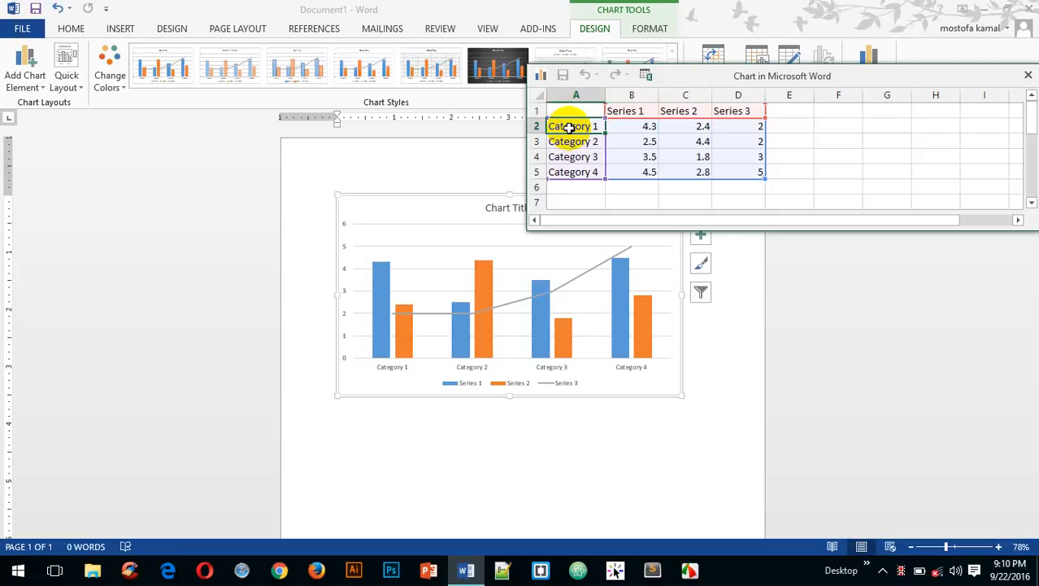
pyautogui.write('Bangladesh')
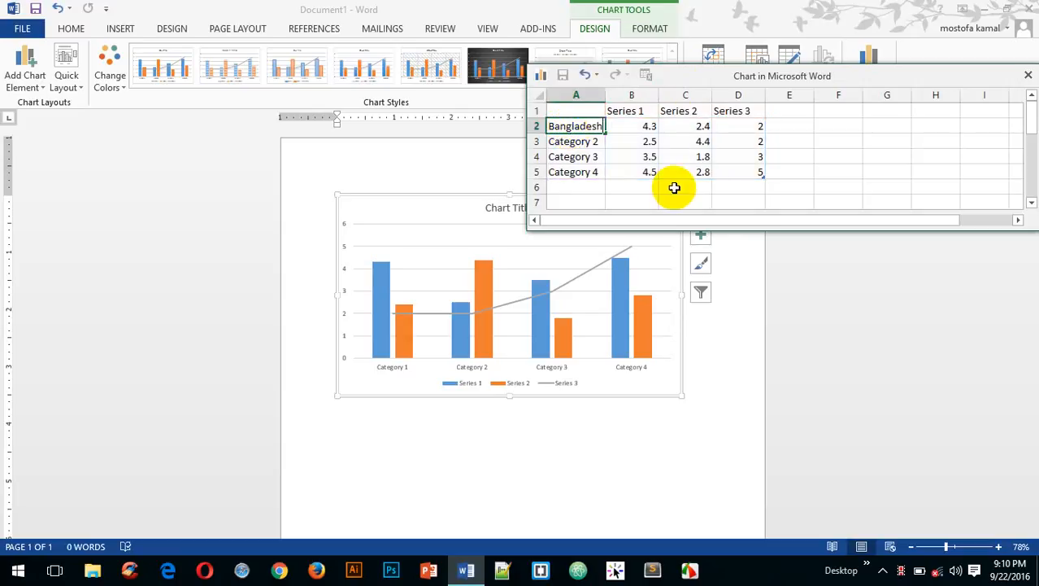
pyautogui.click(650, 128)
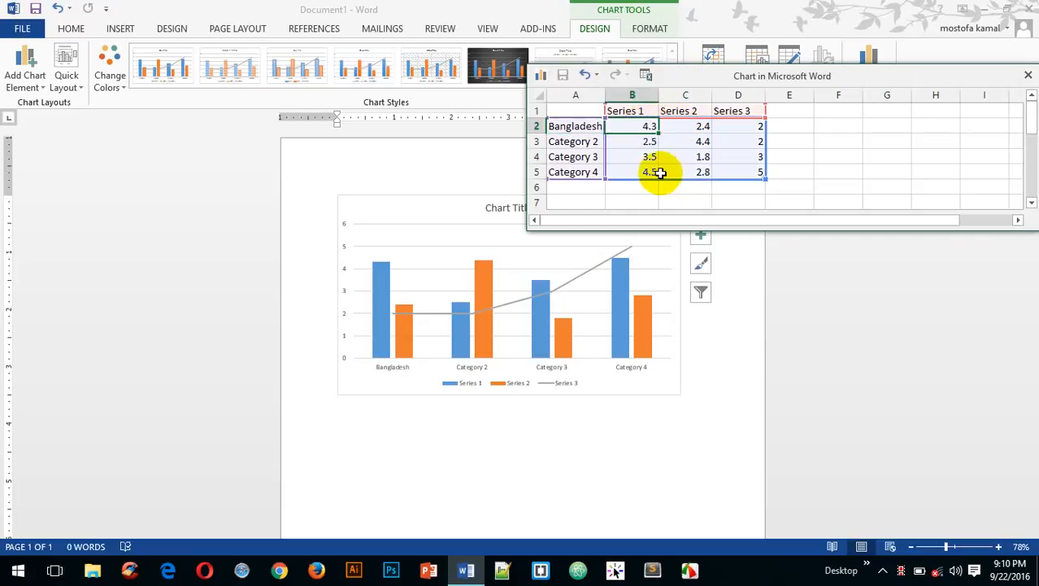
pyautogui.click(574, 143)
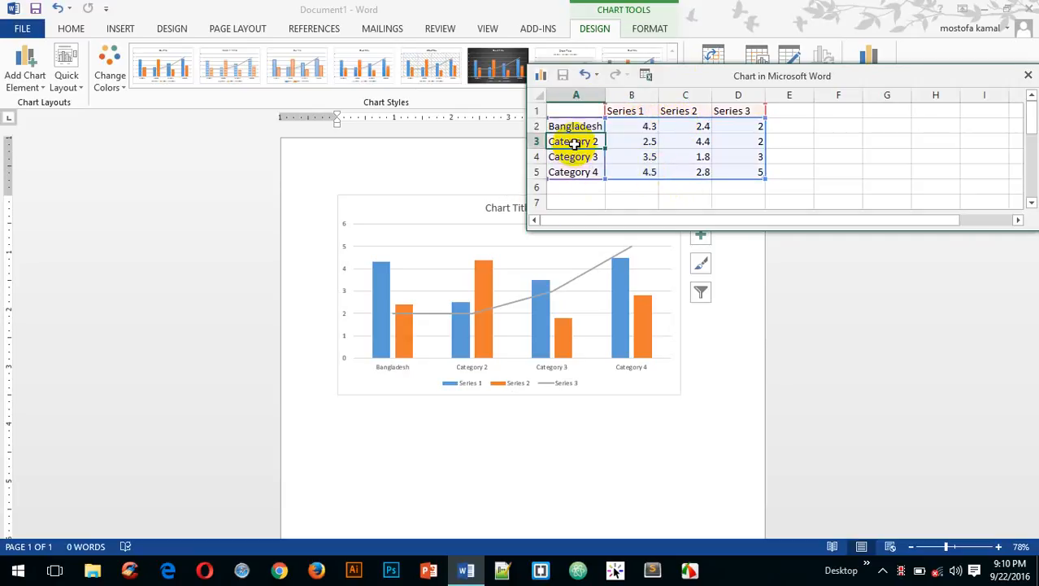
pyautogui.write('india')
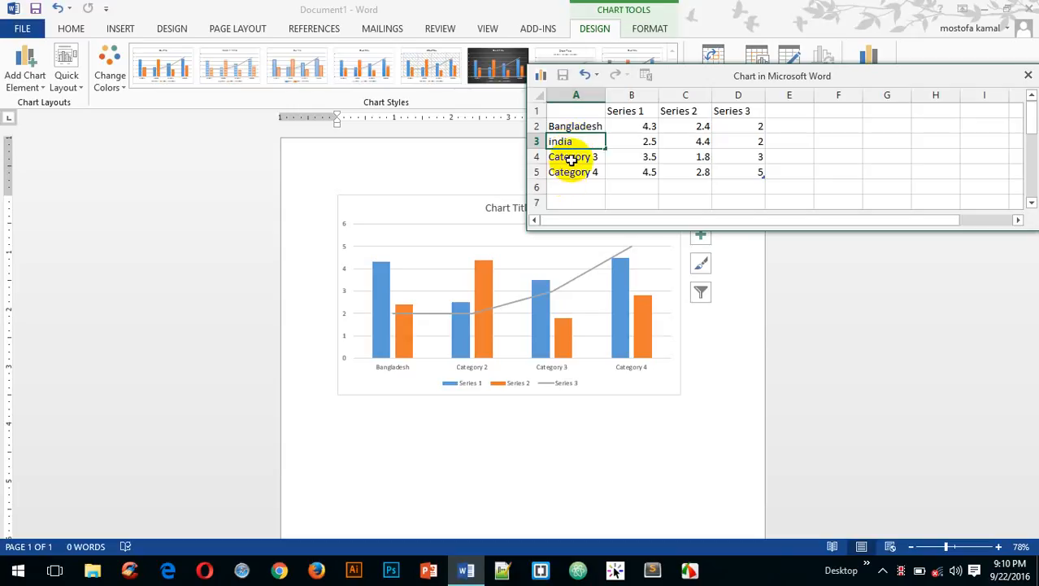
pyautogui.click(572, 157)
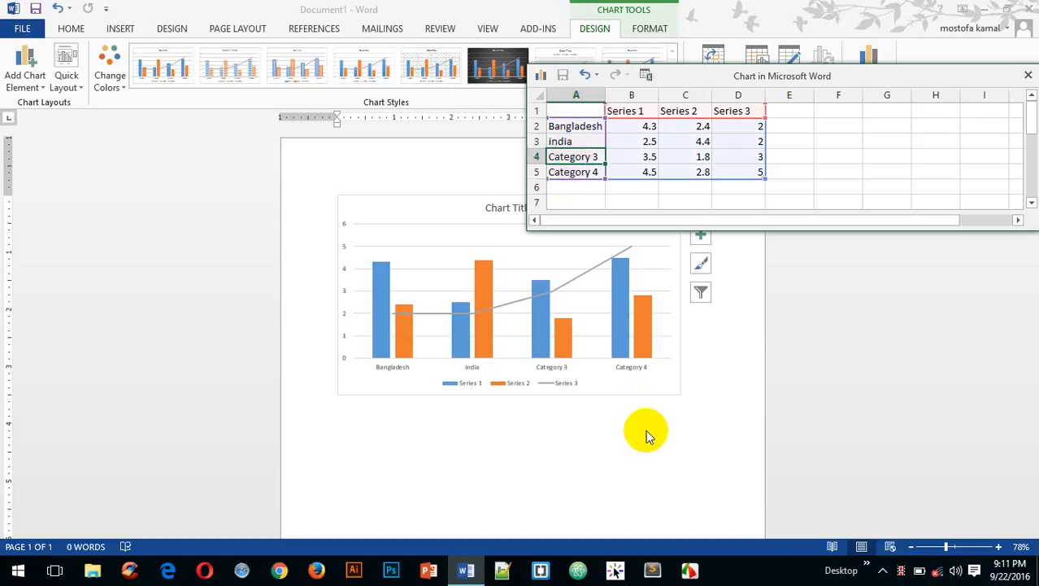
pyautogui.write('pas')
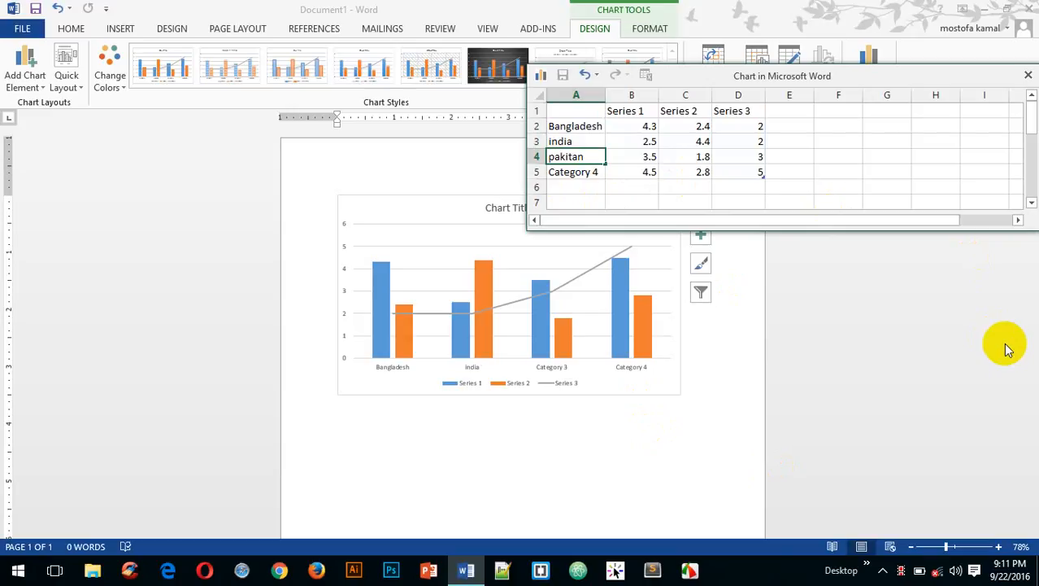
# Step: Move the data sheet down and add a fifth category in cell A6, labelled with a person's first name
pyautogui.click(561, 188)
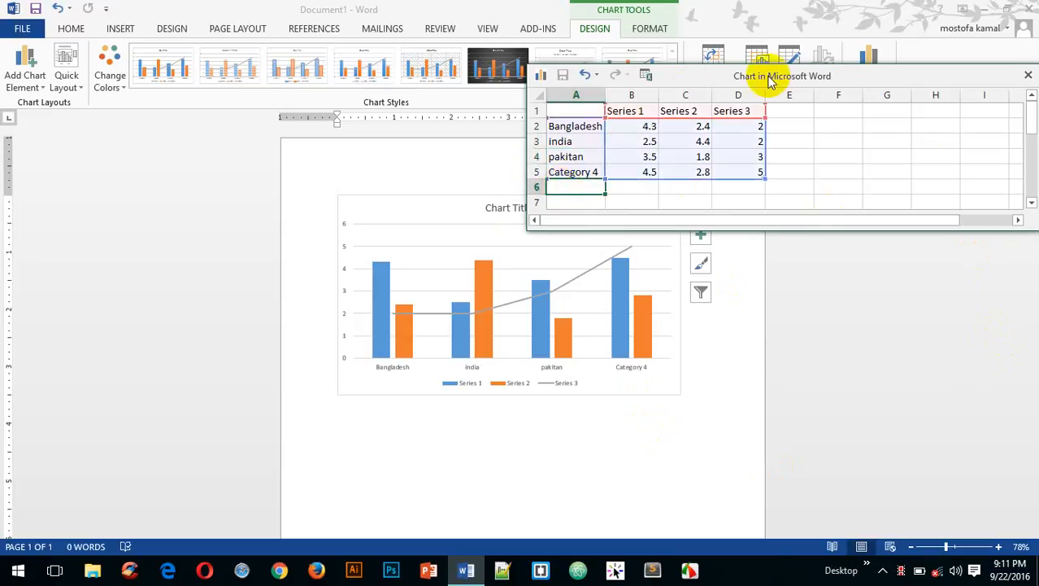
pyautogui.moveTo(686, 74); pyautogui.dragTo(681, 174)
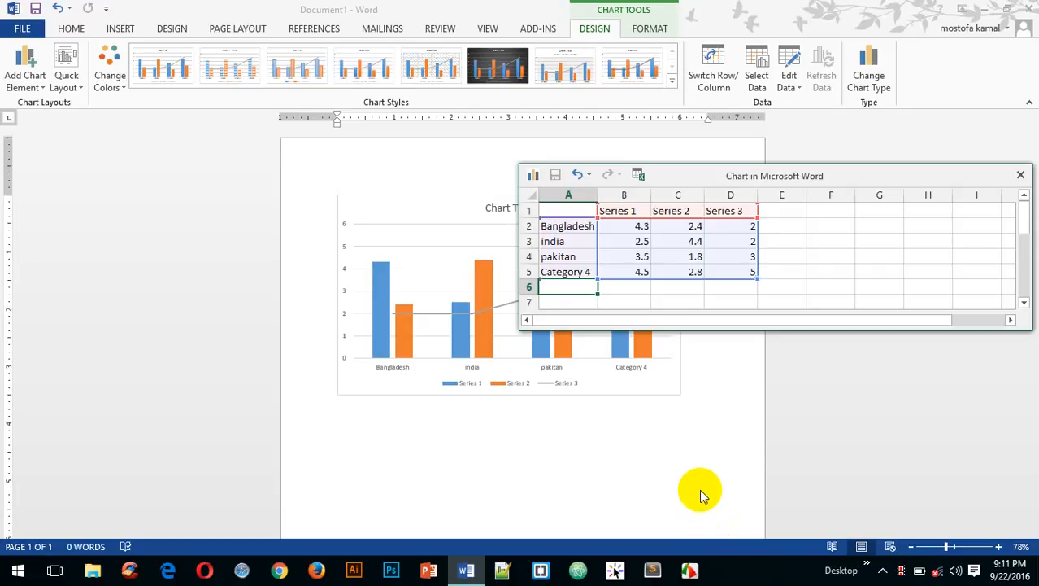
pyautogui.write('mosytof')
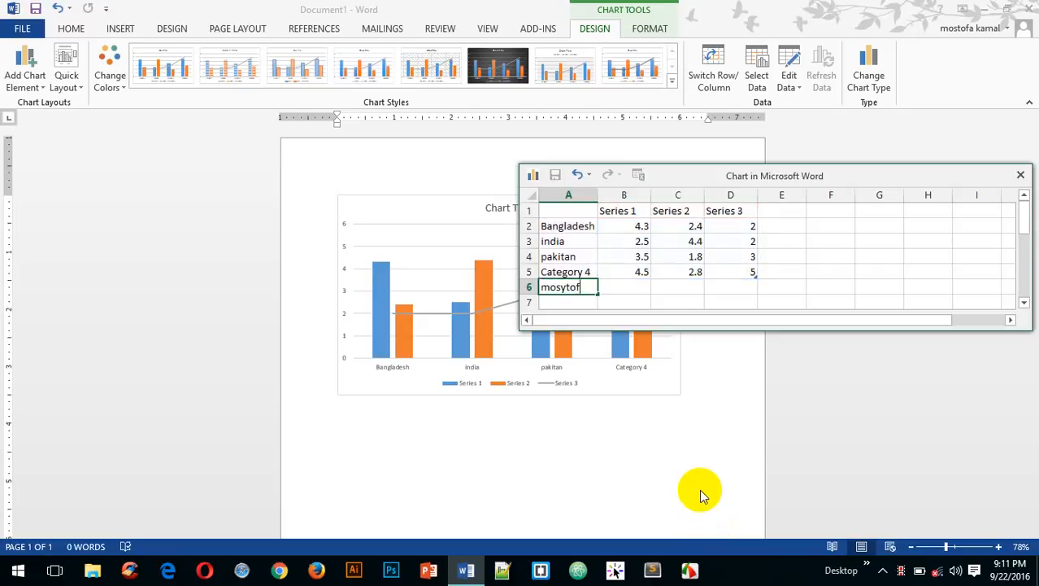
pyautogui.press('BackSpace')
pyautogui.press('BackSpace')
pyautogui.write('of')
pyautogui.write('tofa')
# Step: Enter 20, 40 and 10 for Series 1, Series 2 and Series 3 in row 6, and close the data sheet
pyautogui.click(625, 286)
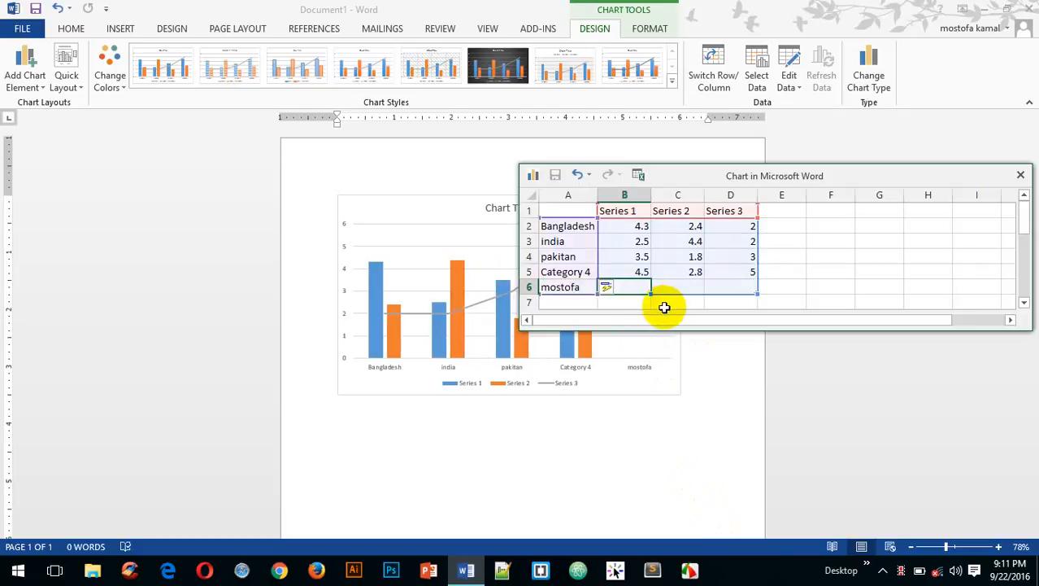
pyautogui.write('20')
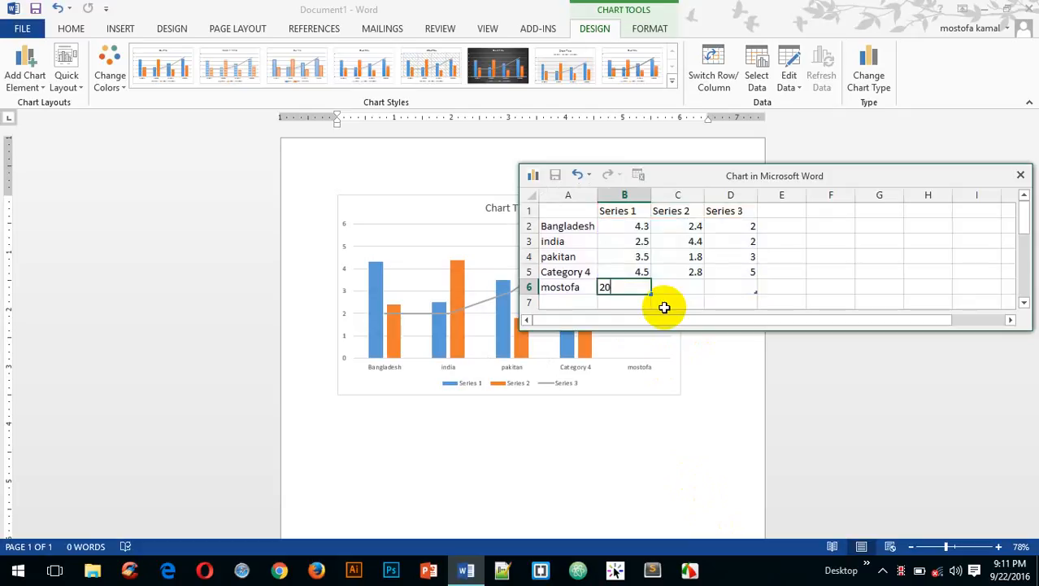
pyautogui.click(683, 285)
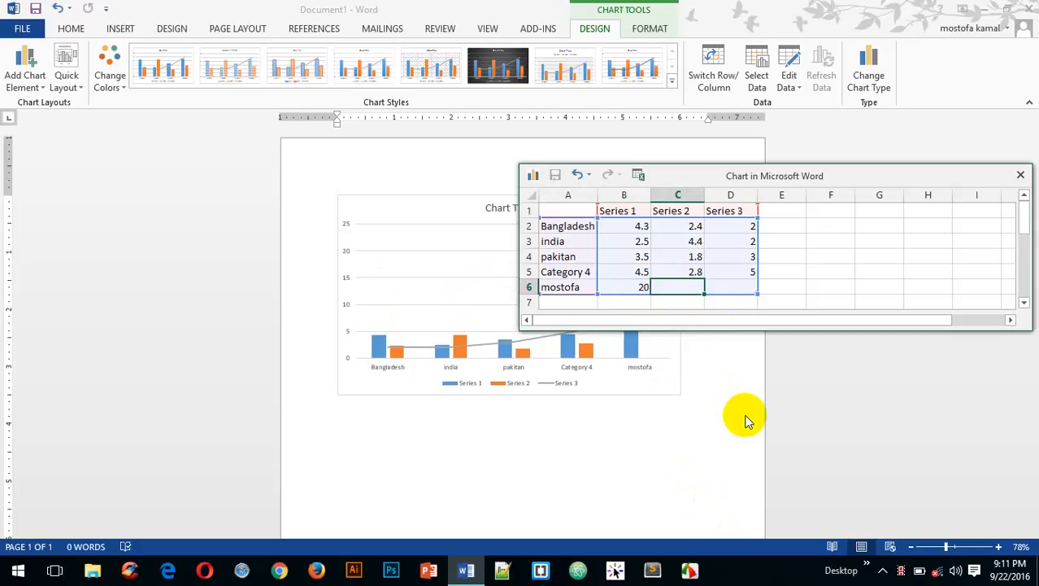
pyautogui.write('40')
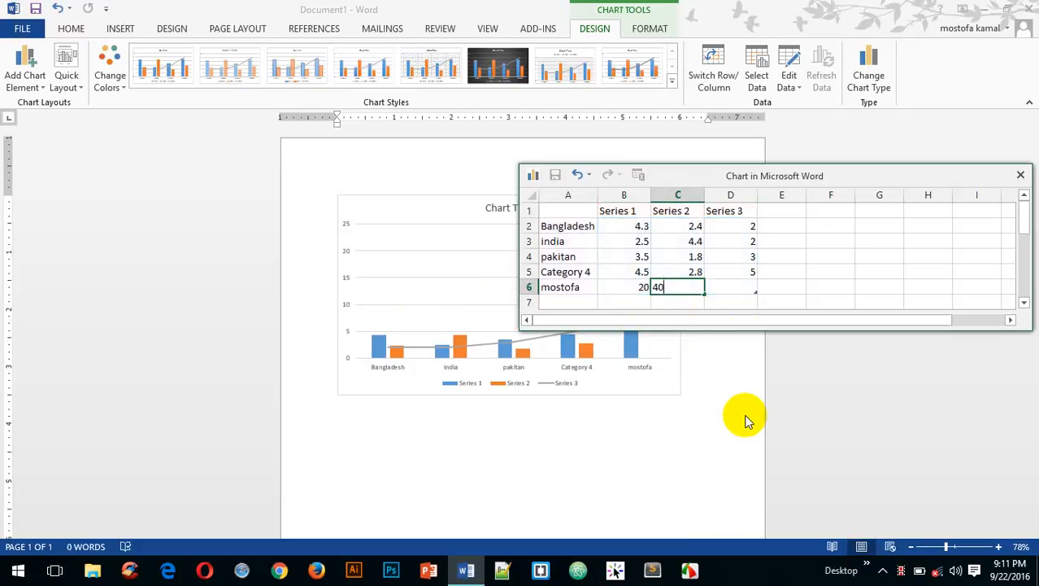
pyautogui.click(741, 287)
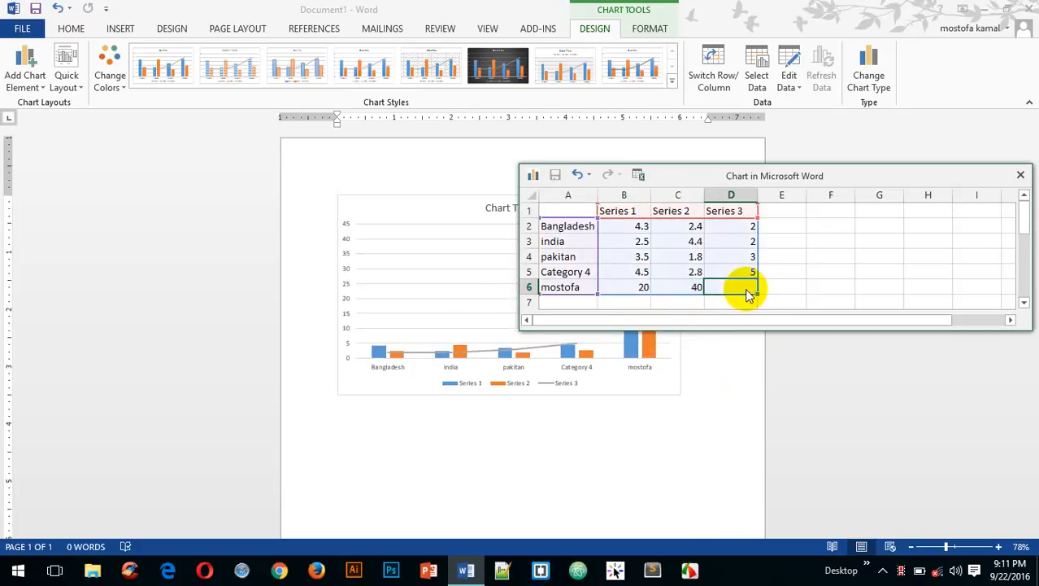
pyautogui.write('10')
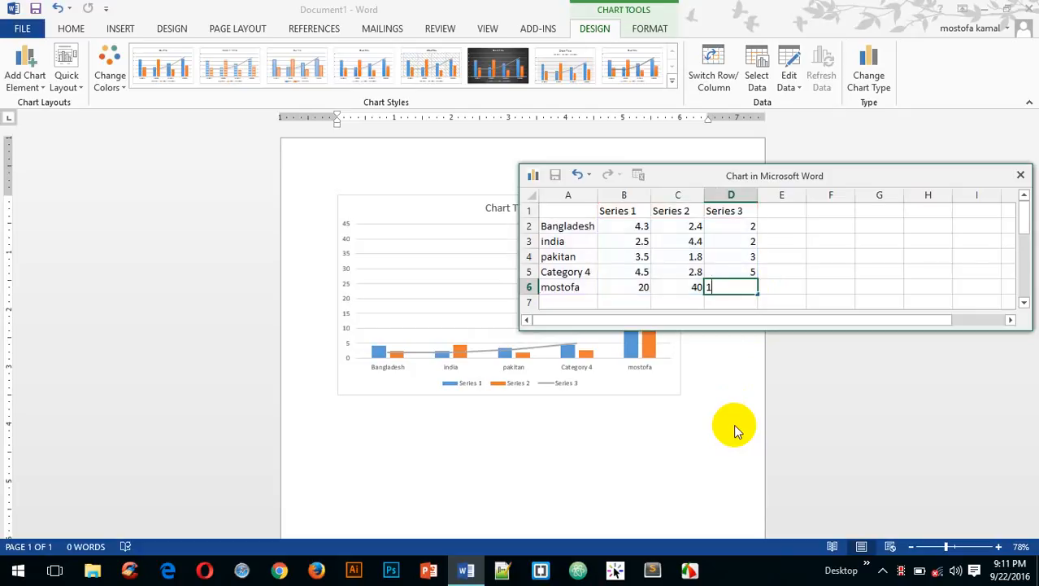
pyautogui.click(565, 300)
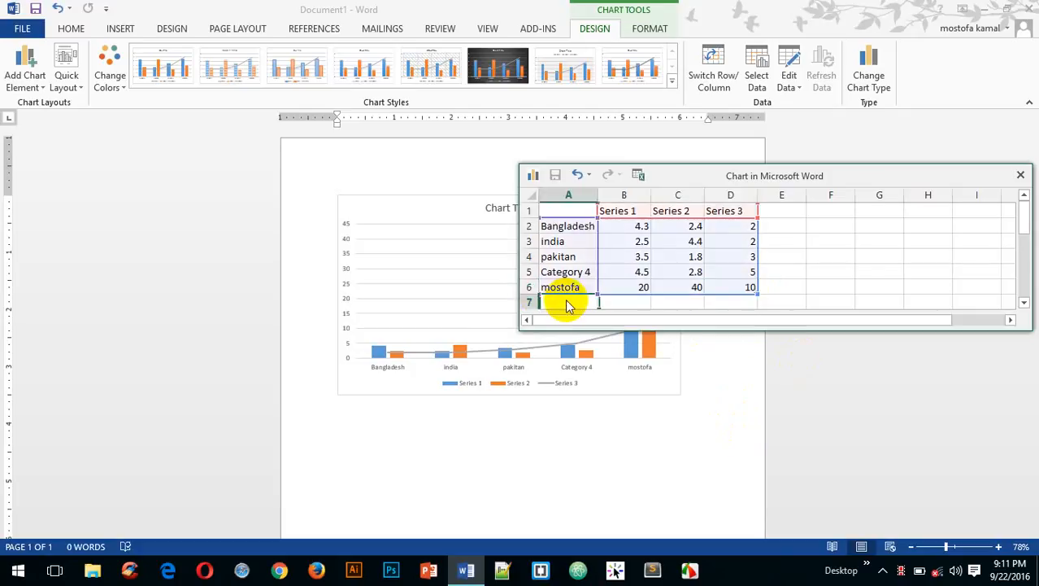
pyautogui.click(1023, 173)
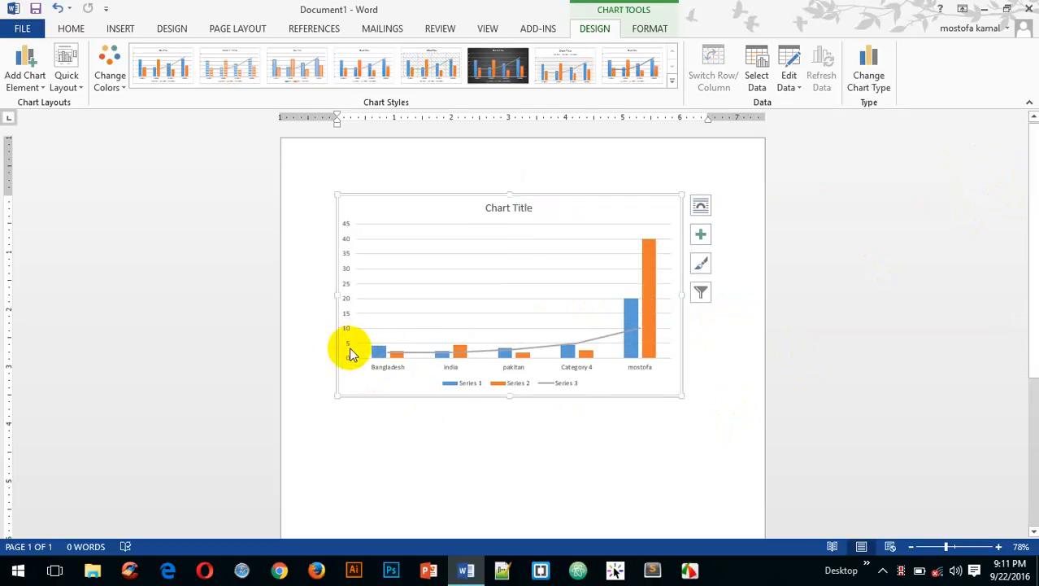
# Step: Apply the seventh chart style, which places the legend above the plot area, to the combo chart
pyautogui.moveTo(384, 358)
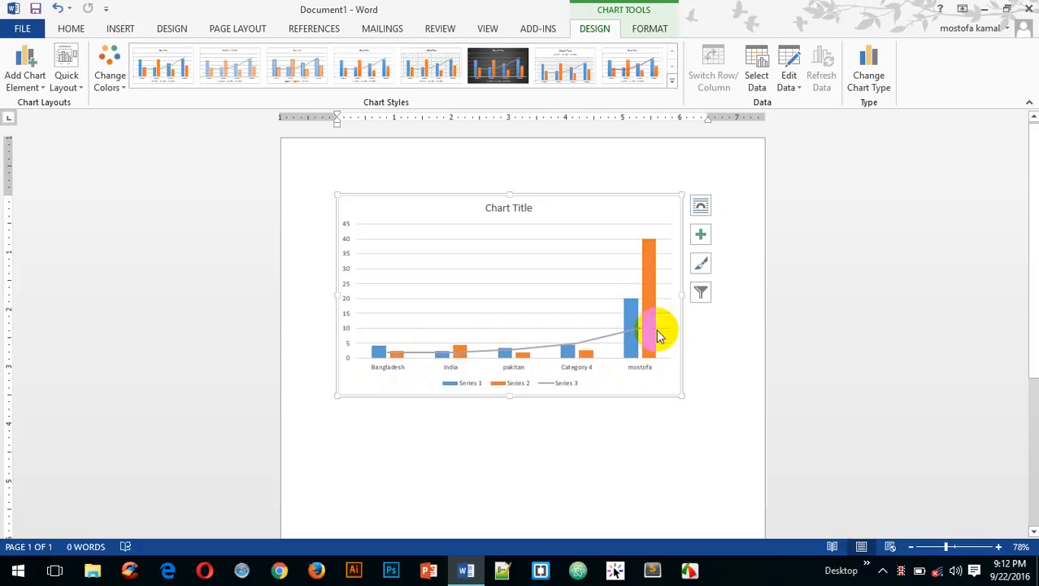
pyautogui.moveTo(650, 340)
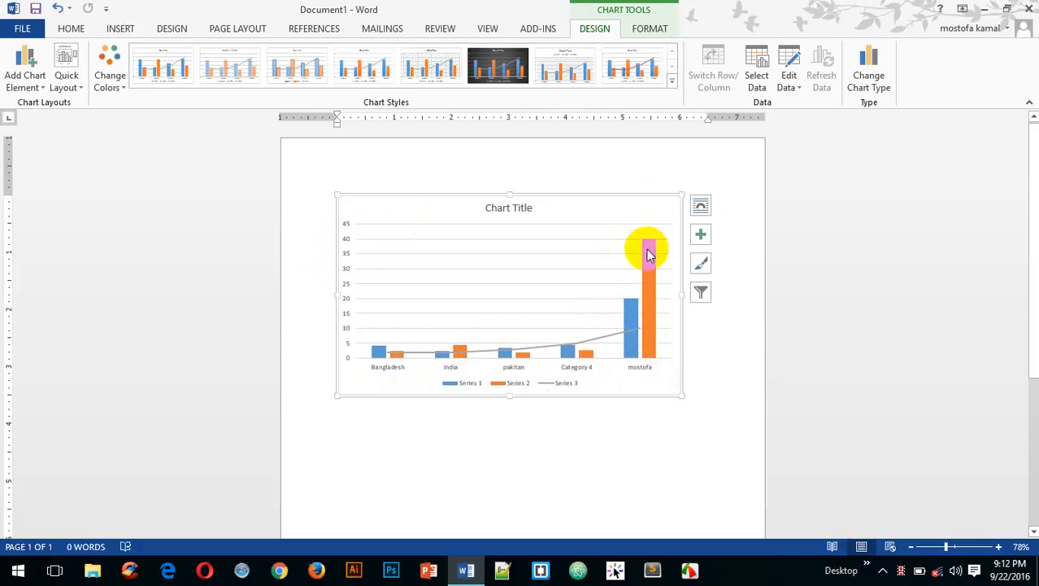
pyautogui.moveTo(648, 254)
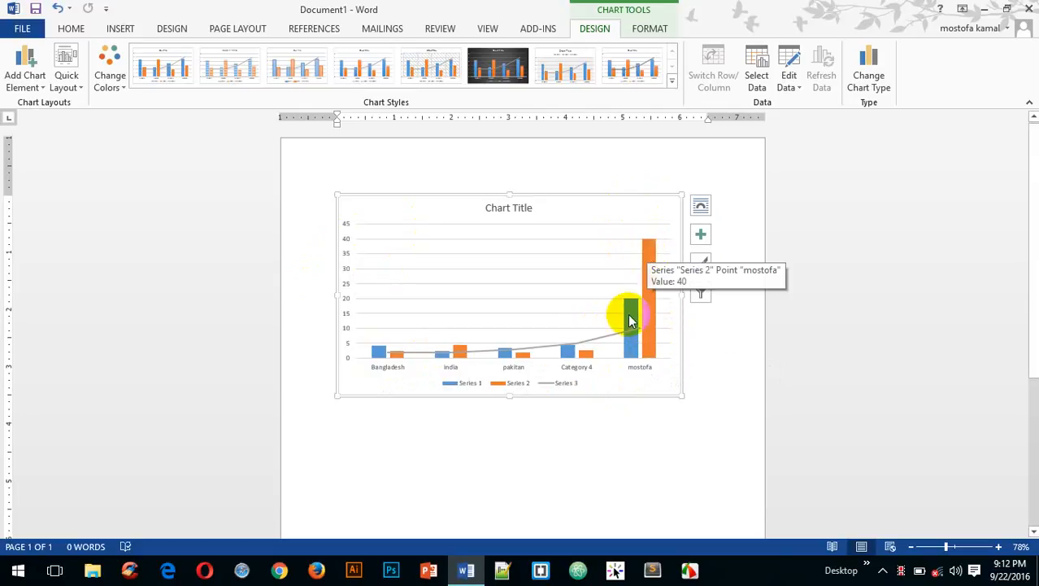
pyautogui.moveTo(635, 320)
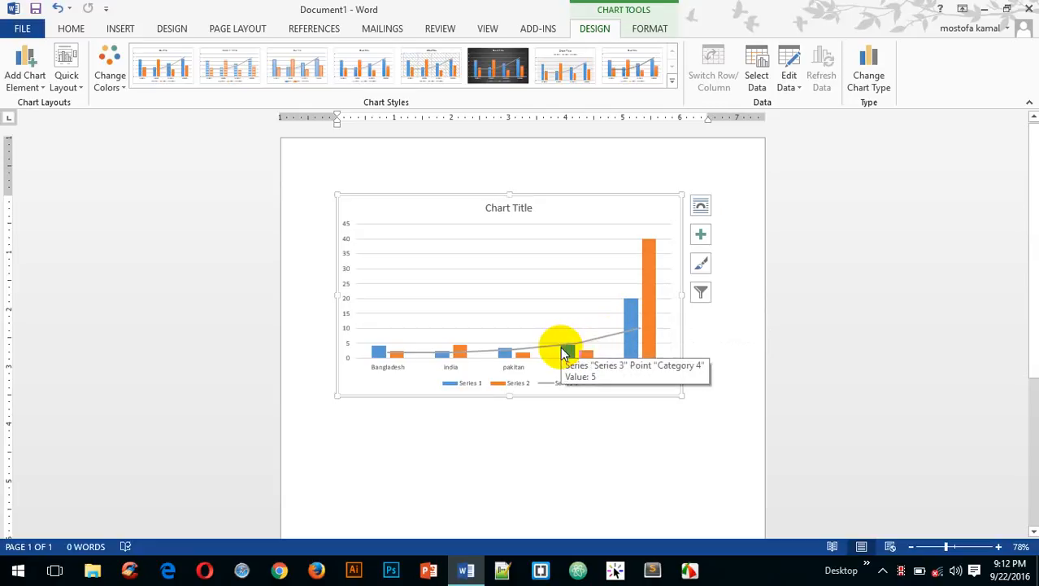
pyautogui.click(506, 56)
pyautogui.click(565, 72)
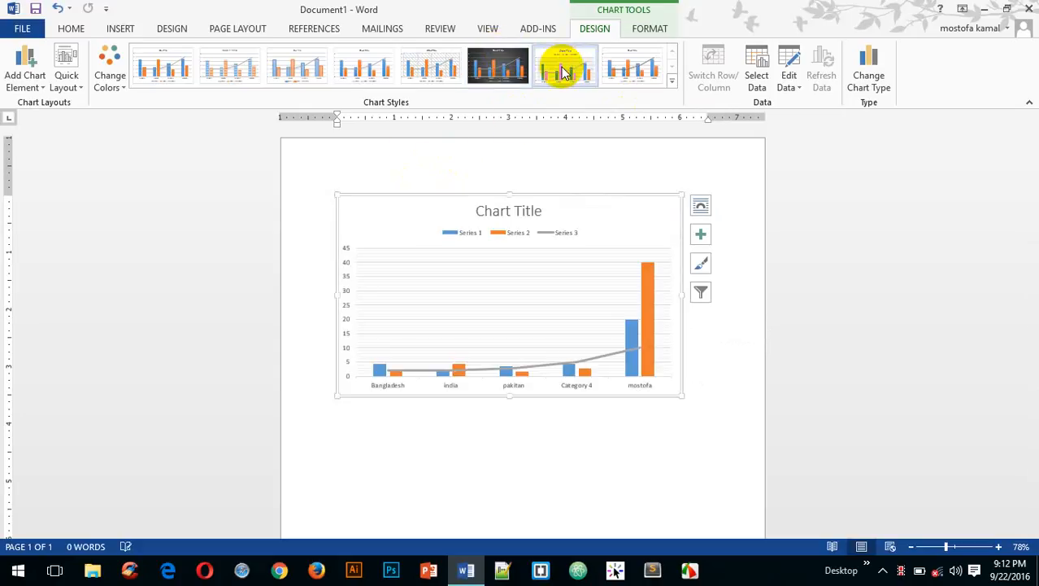
pyautogui.click(674, 88)
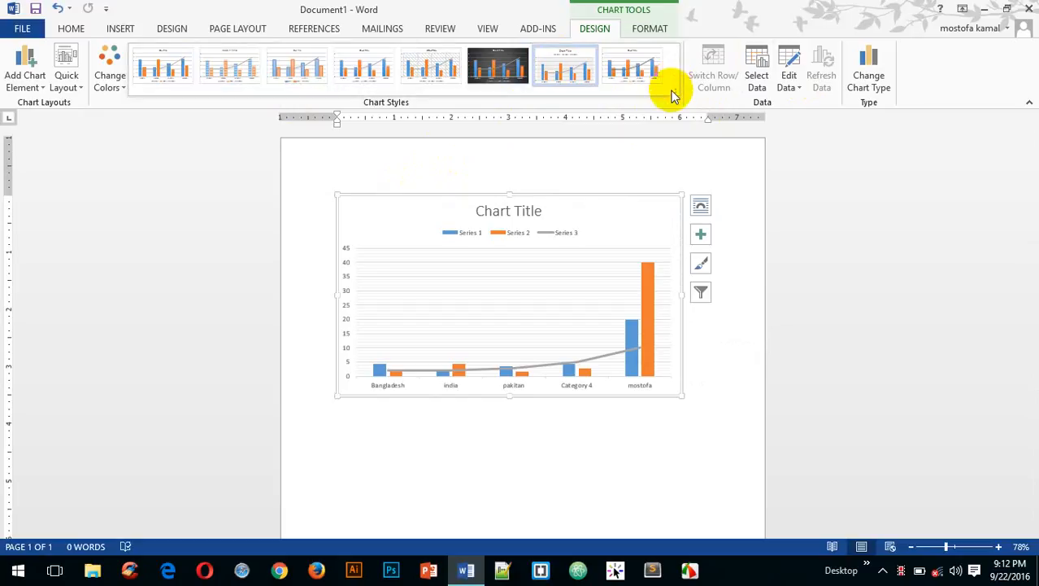
# Step: Review the chart's data source and horizontal axis label range, accept both without changes, and close the data sheet
pyautogui.click(755, 57)
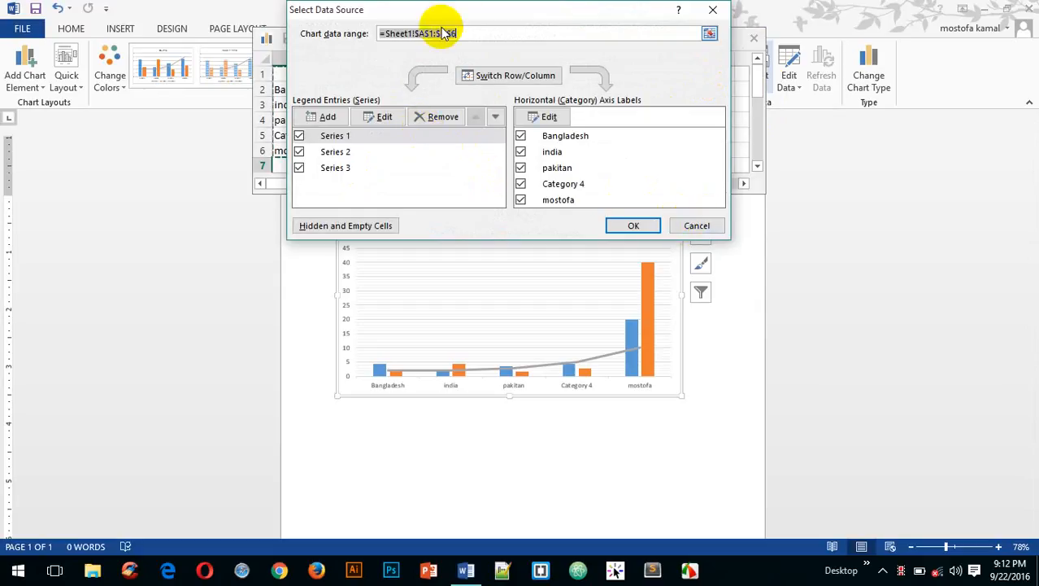
pyautogui.moveTo(452, 16); pyautogui.dragTo(456, 182)
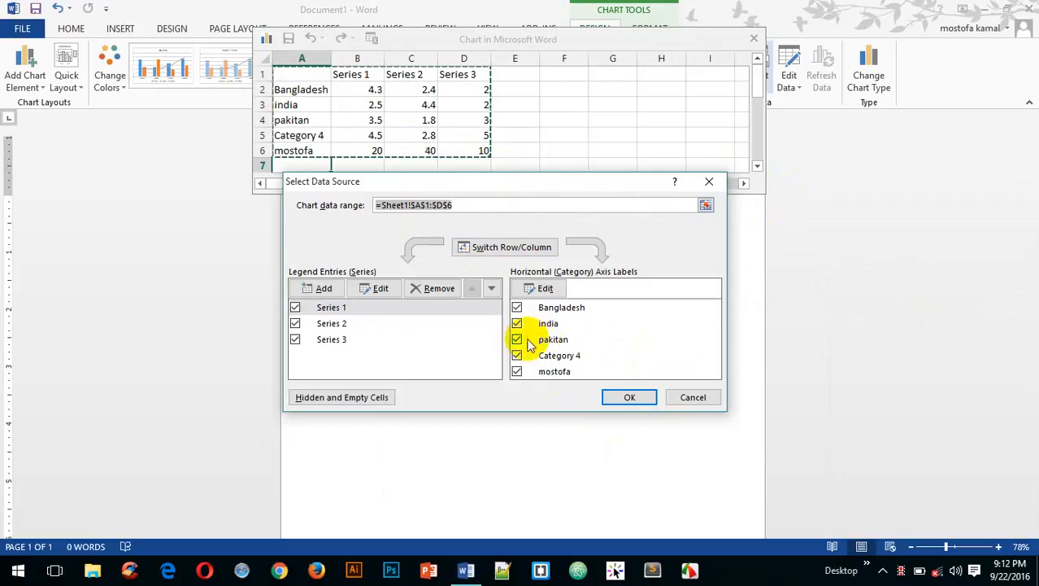
pyautogui.click(539, 288)
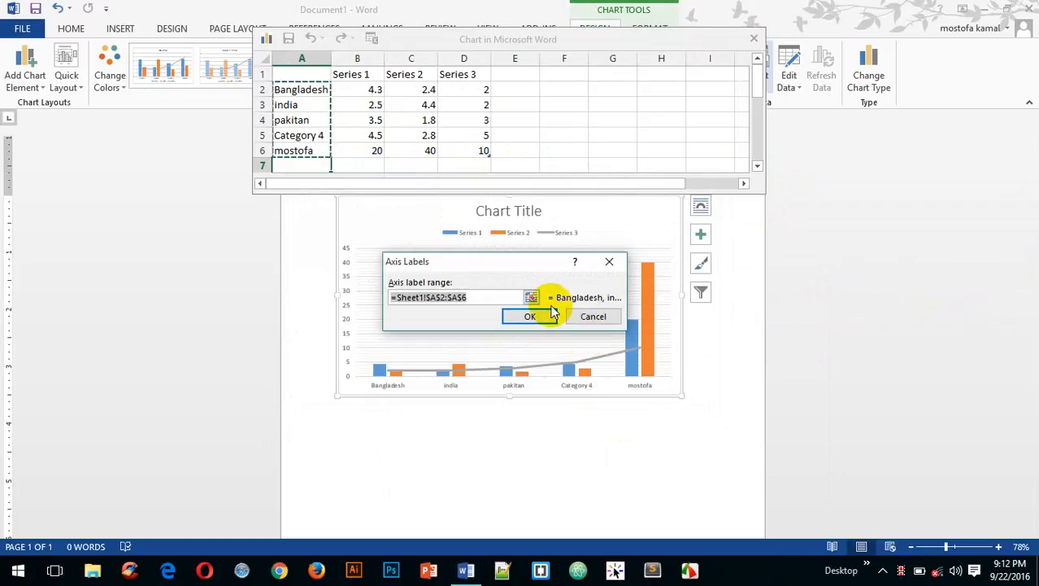
pyautogui.click(474, 297)
pyautogui.moveTo(473, 298); pyautogui.dragTo(371, 295)
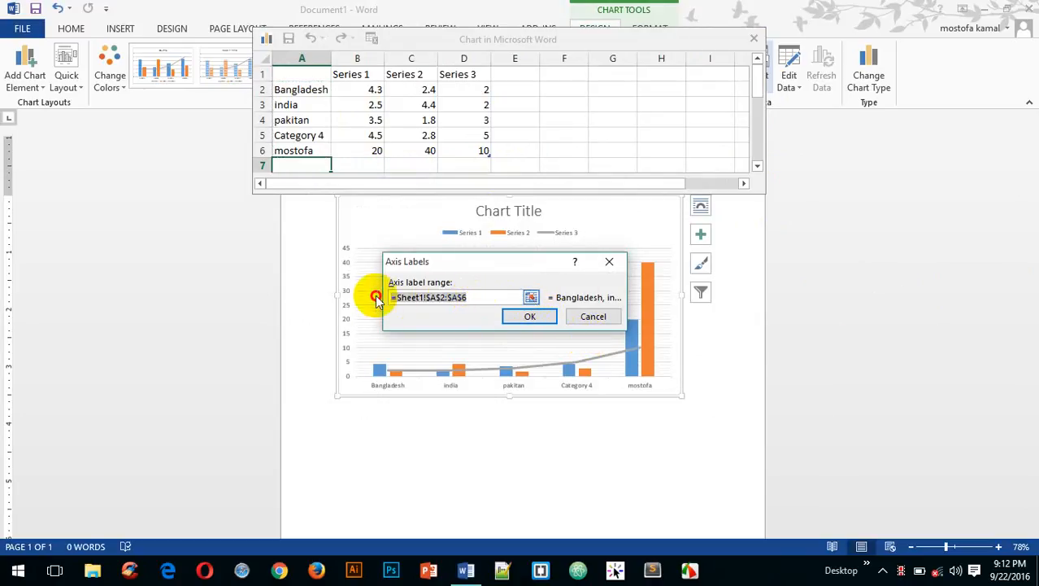
pyautogui.click(525, 318)
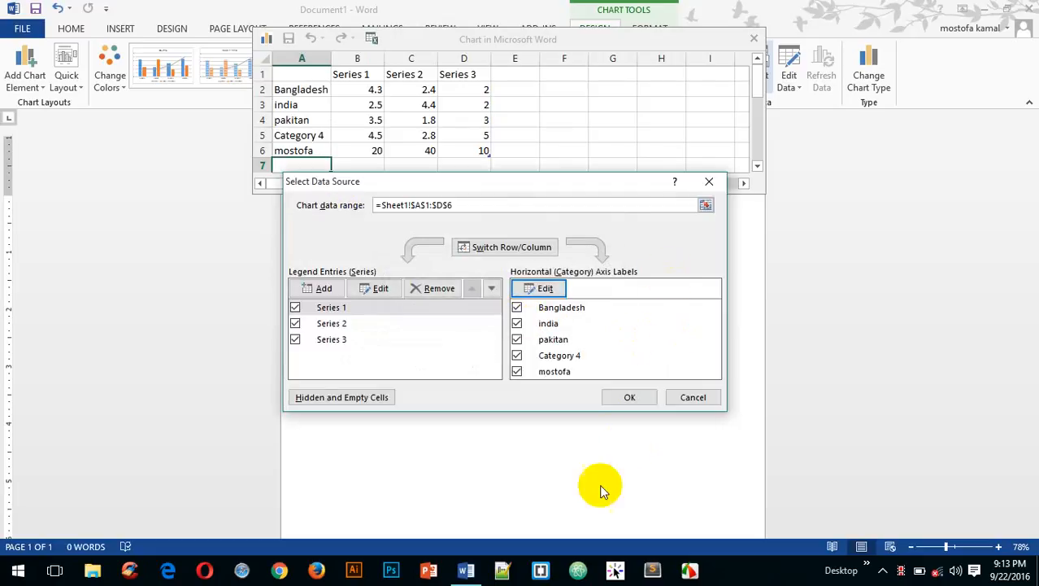
pyautogui.click(627, 397)
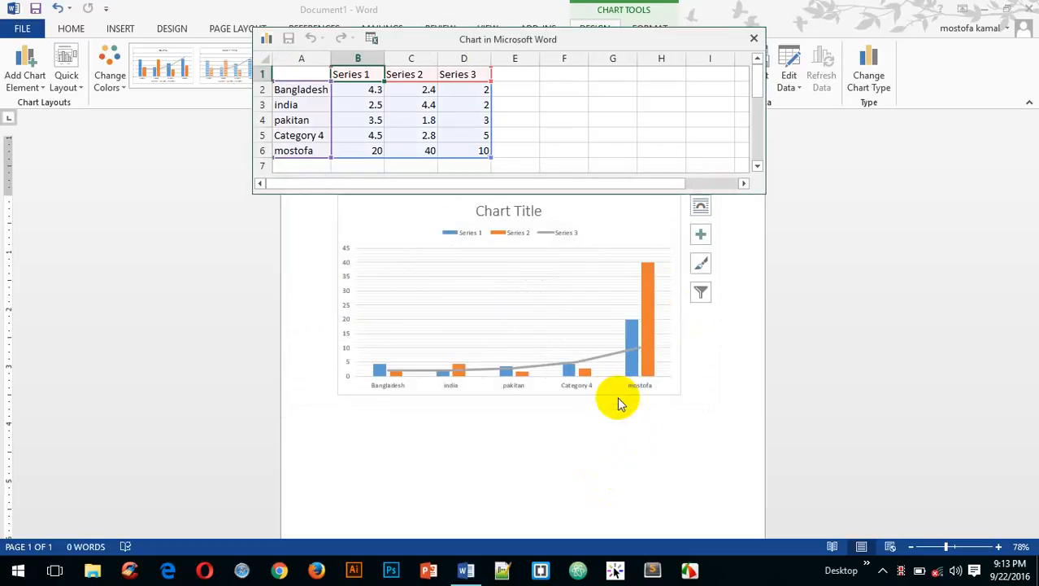
pyautogui.click(754, 38)
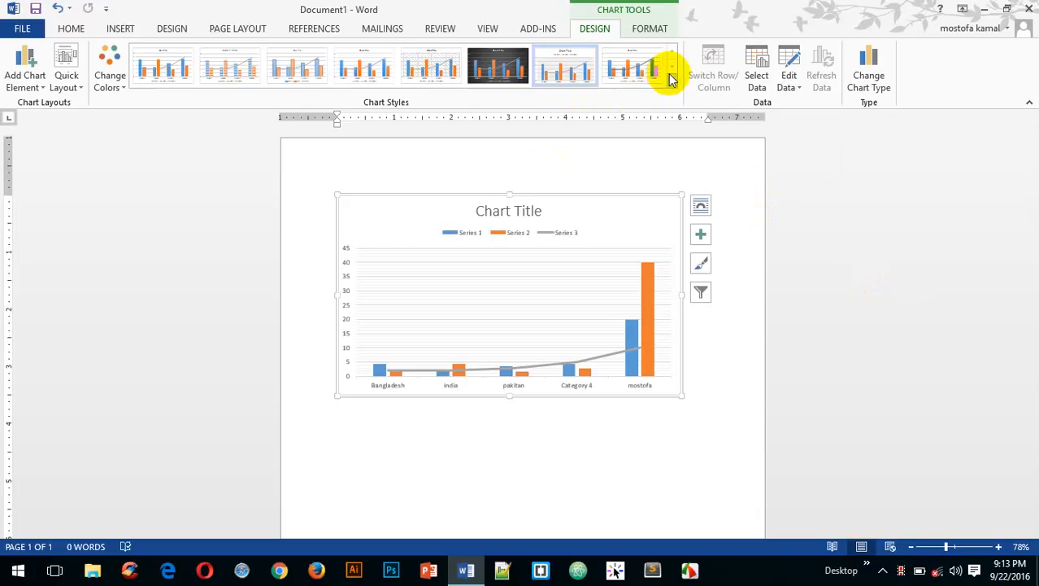
# Step: Apply the first chart style and the monochromatic blue palette running from light to dark to the combo chart
pyautogui.click(145, 72)
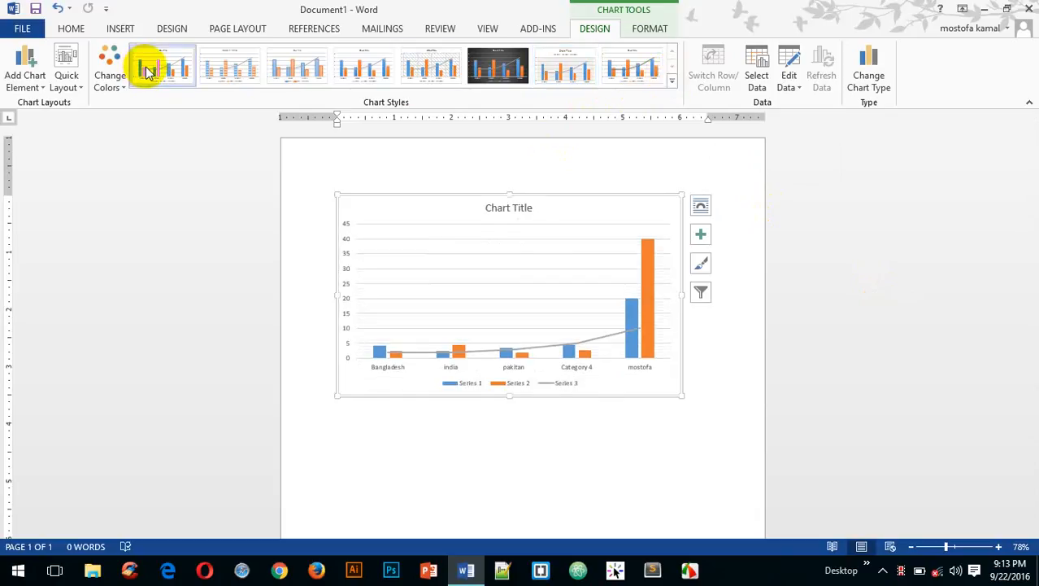
pyautogui.click(112, 79)
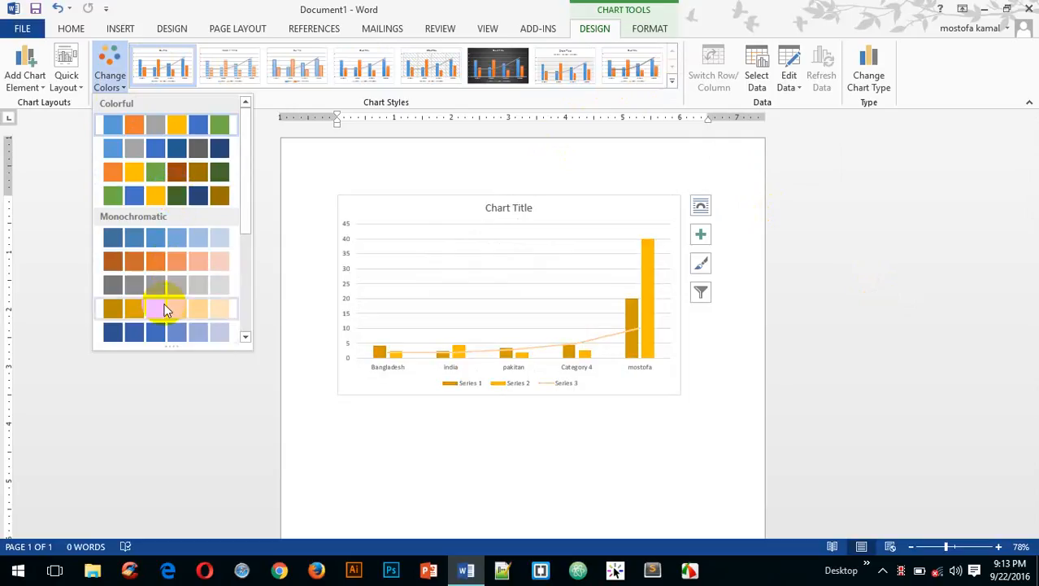
pyautogui.click(936, 339)
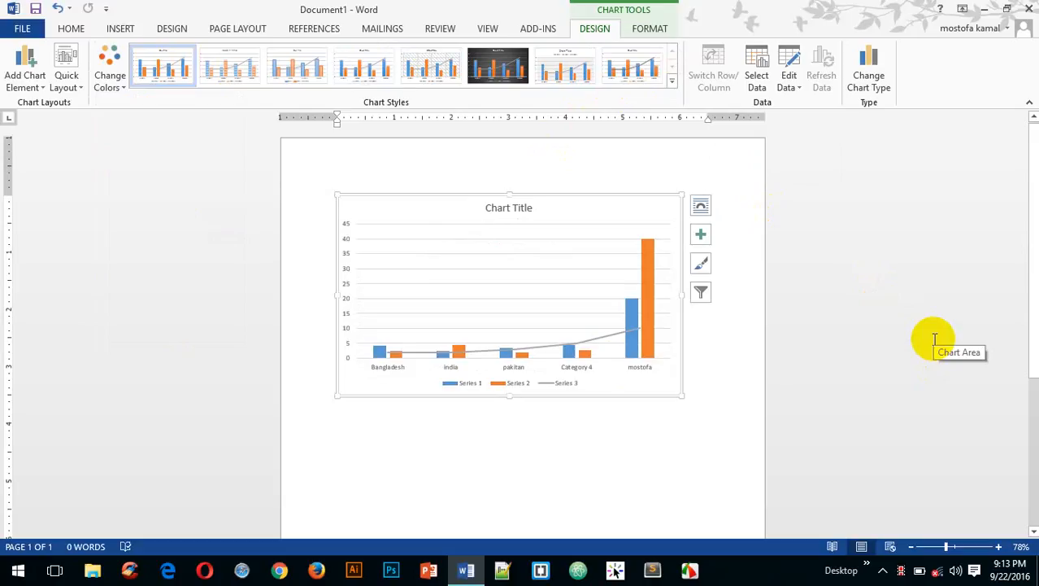
pyautogui.click(114, 61)
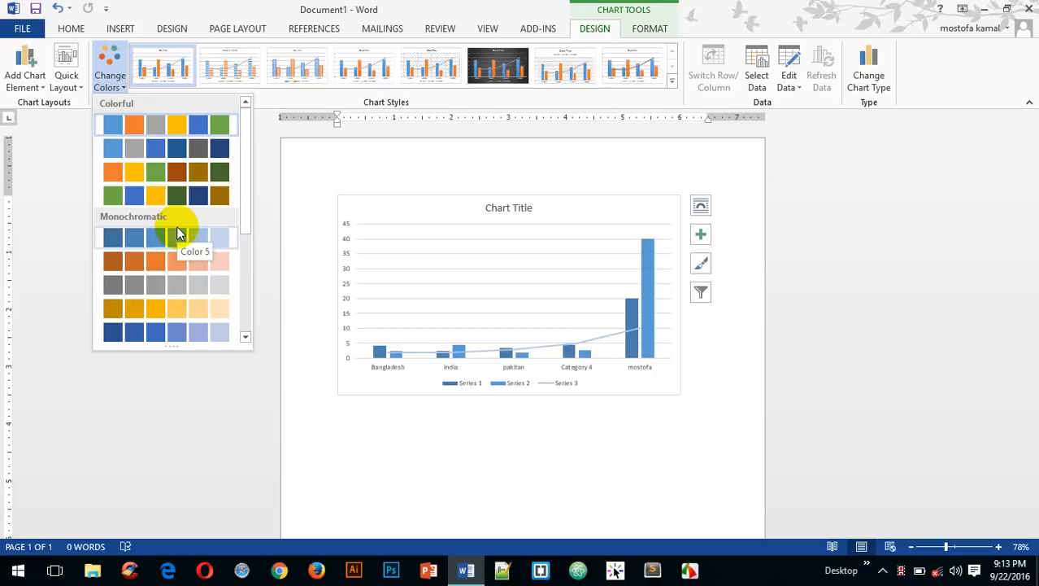
pyautogui.scroll(-3, 177, 239)
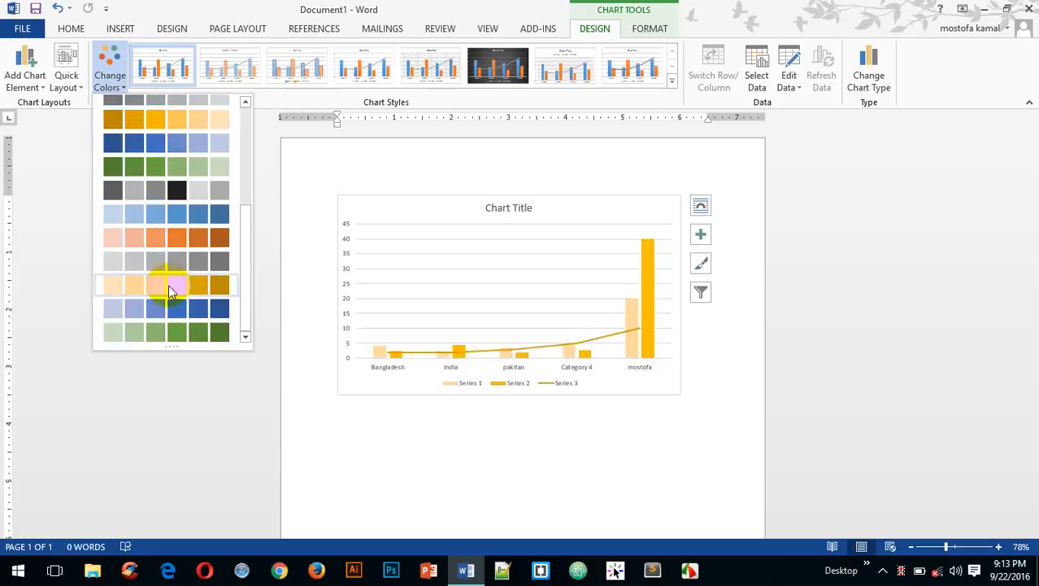
pyautogui.click(183, 213)
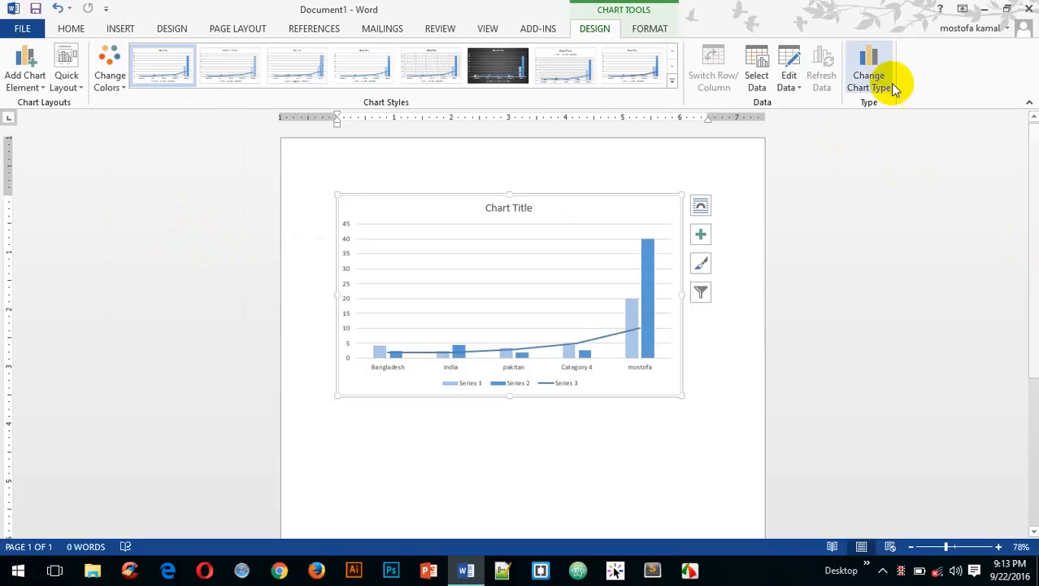
# Step: Review the Custom Combination chart type settings without changing them, and place the text cursor just after the chart
pyautogui.click(869, 72)
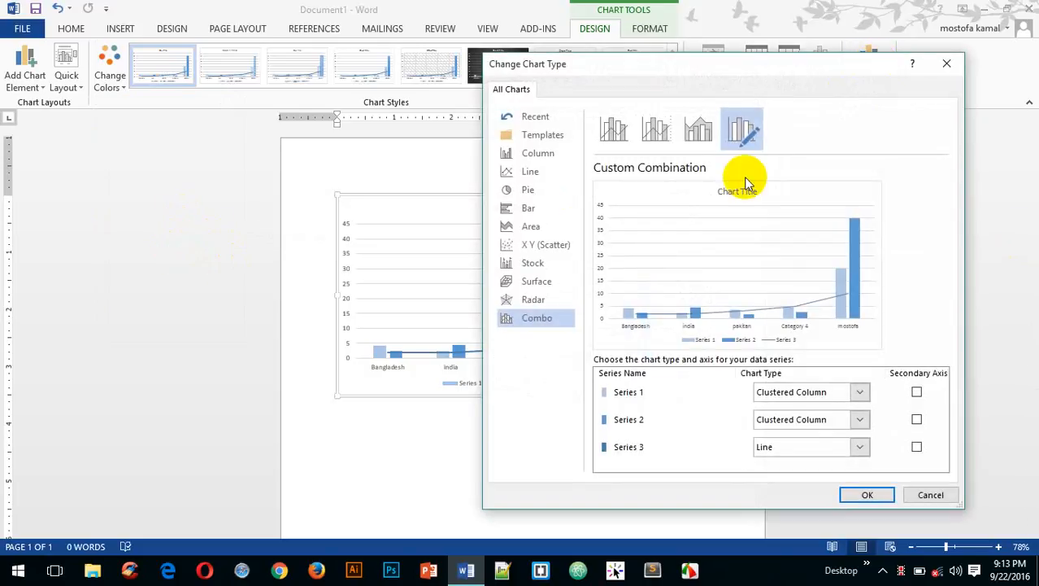
pyautogui.click(950, 63)
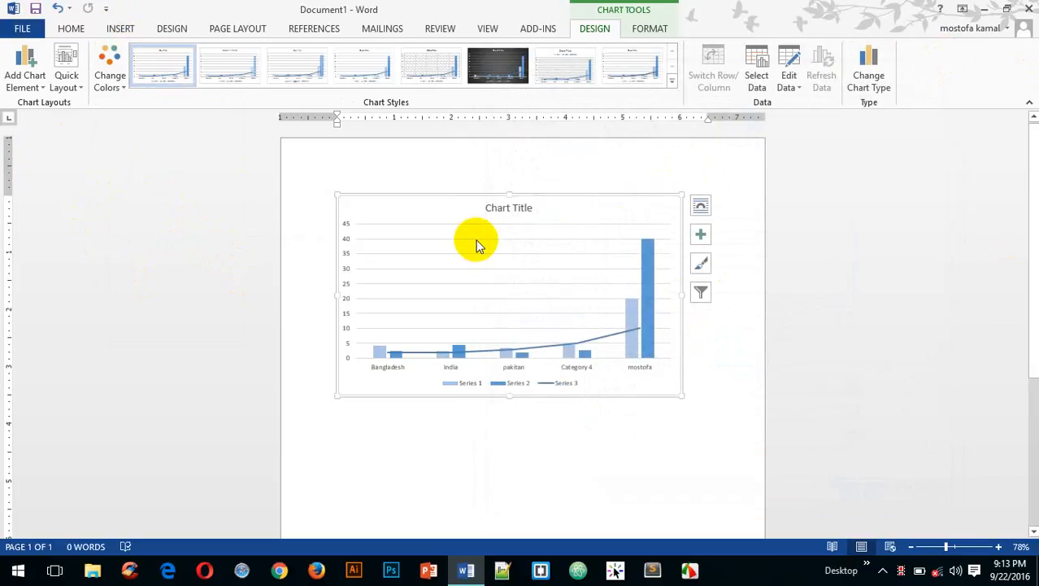
pyautogui.click(499, 264)
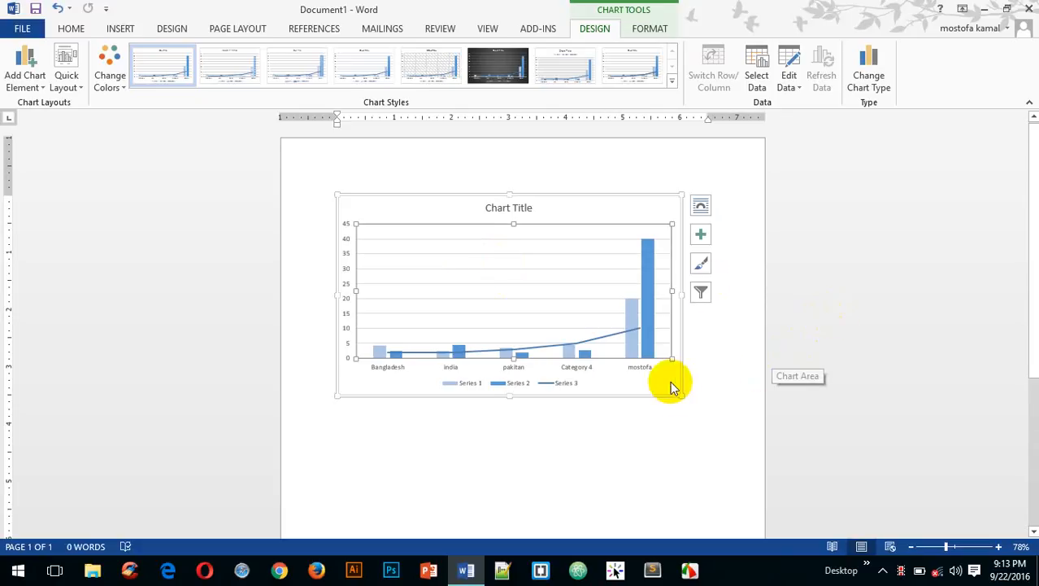
pyautogui.click(685, 402)
pyautogui.click(121, 28)
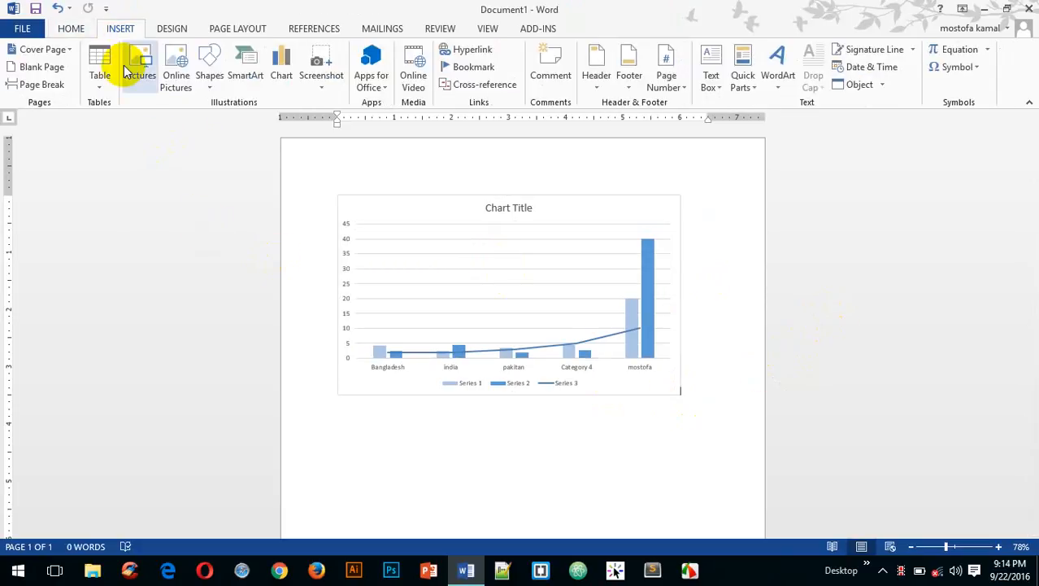
pyautogui.click(330, 67)
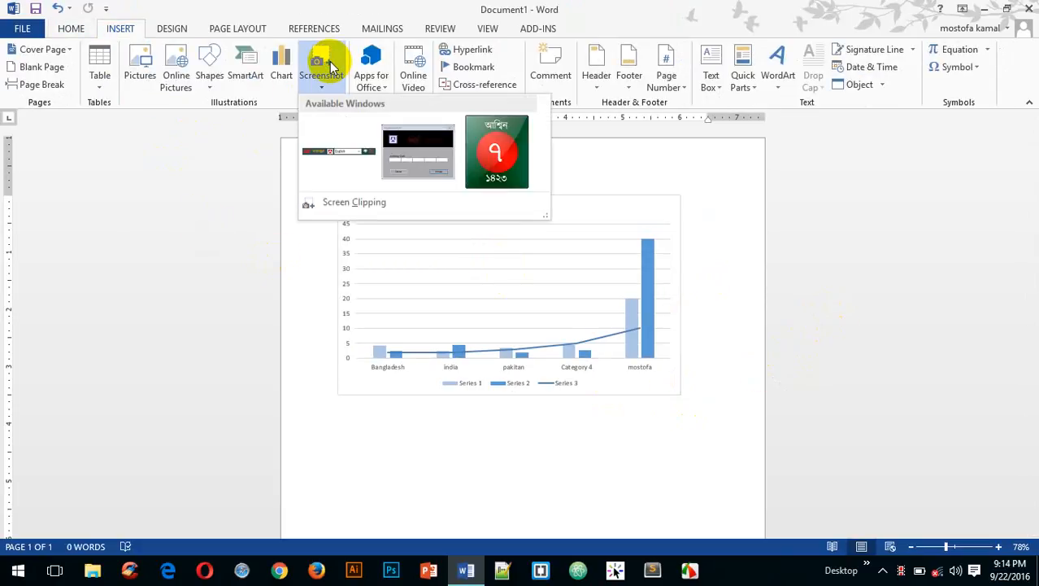
pyautogui.click(336, 204)
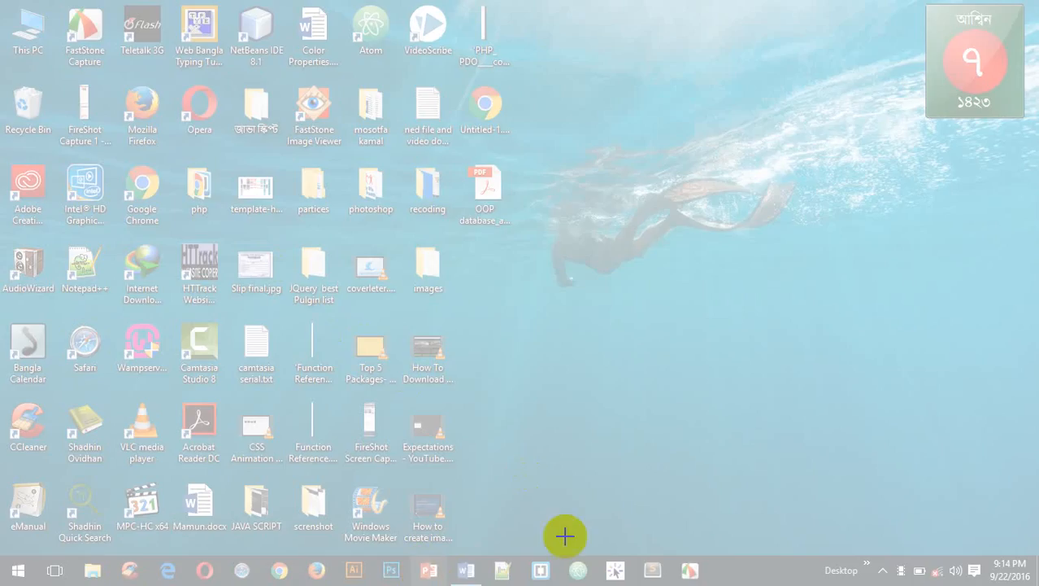
pyautogui.click(462, 579)
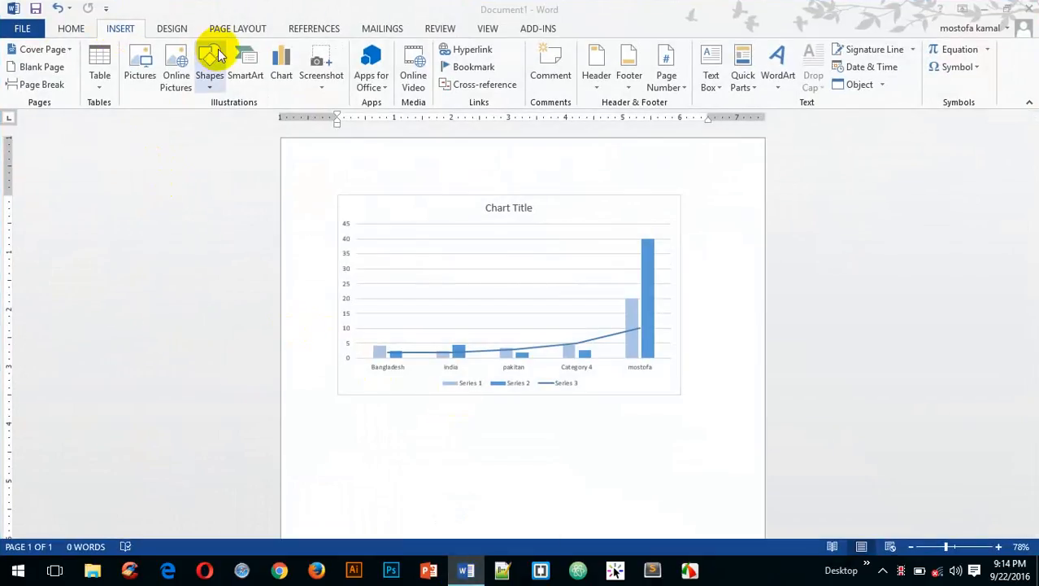
pyautogui.click(327, 66)
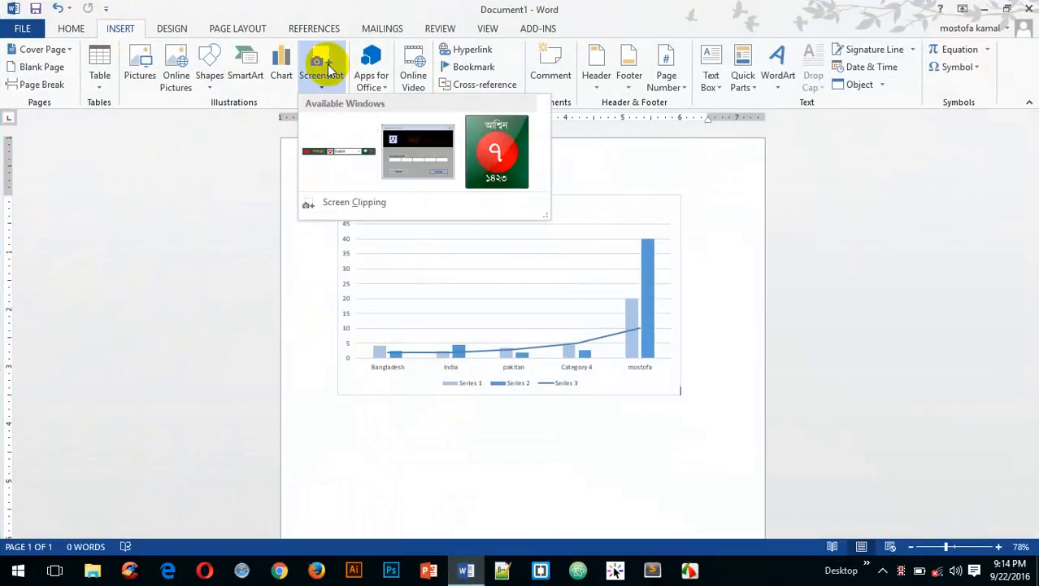
pyautogui.click(348, 207)
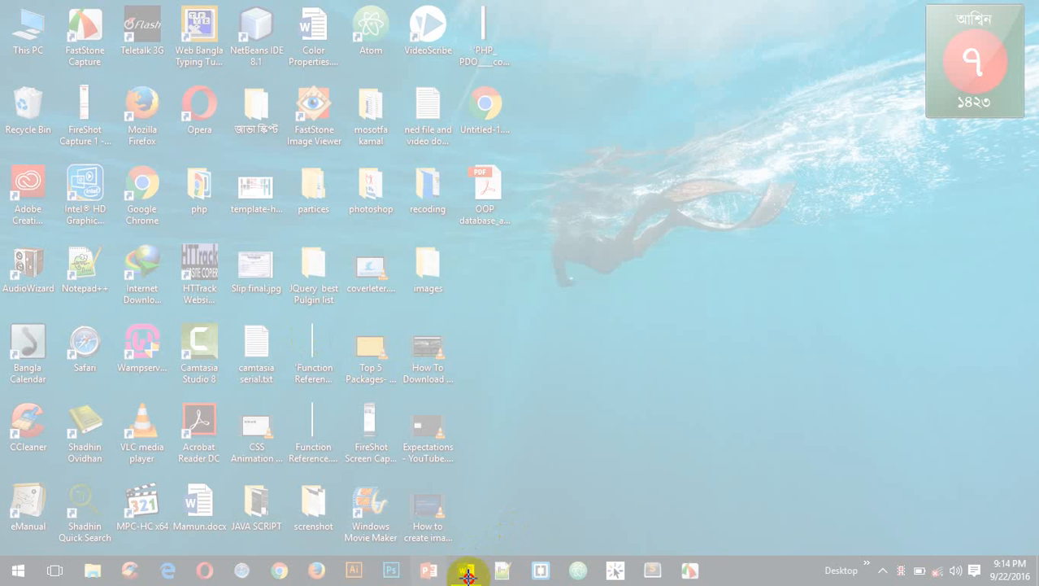
pyautogui.click(468, 574)
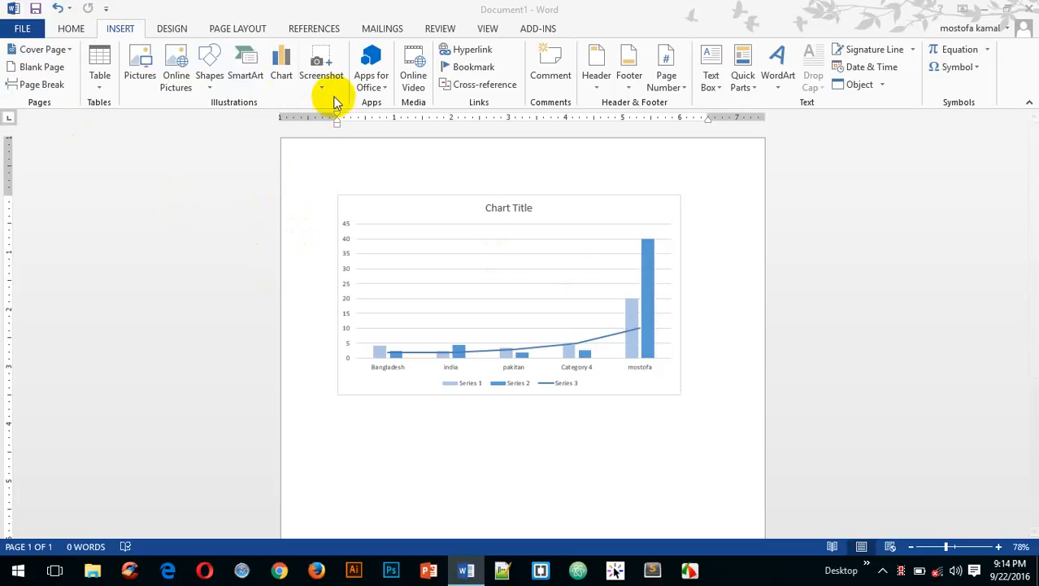
pyautogui.click(332, 67)
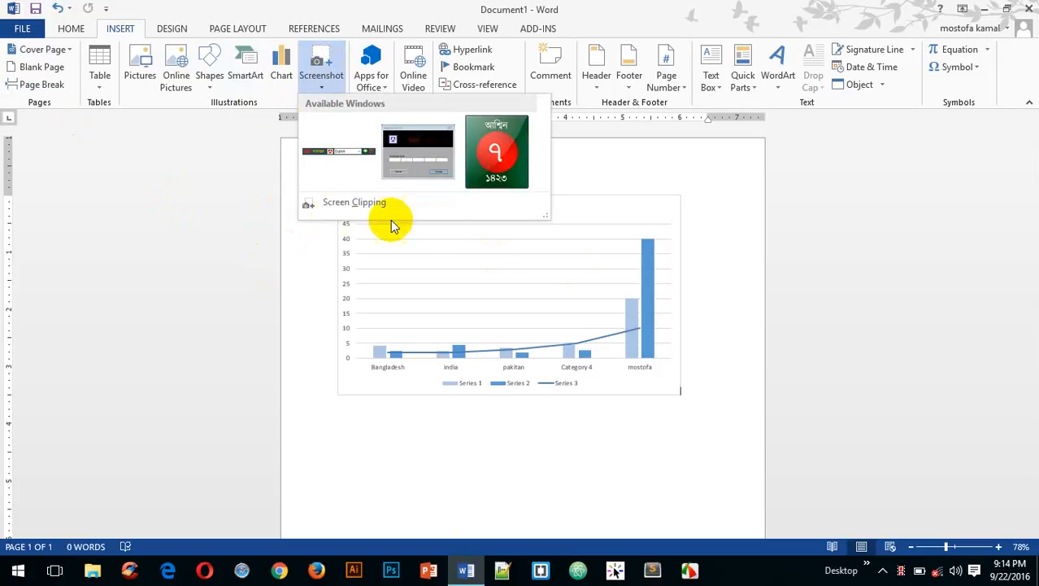
pyautogui.moveTo(550, 215); pyautogui.dragTo(587, 342)
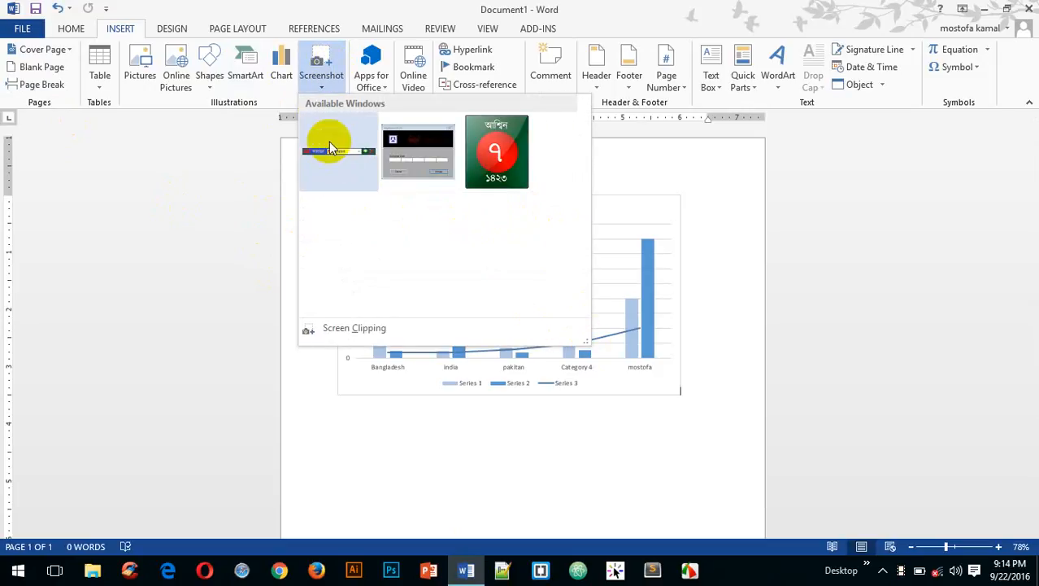
pyautogui.click(343, 332)
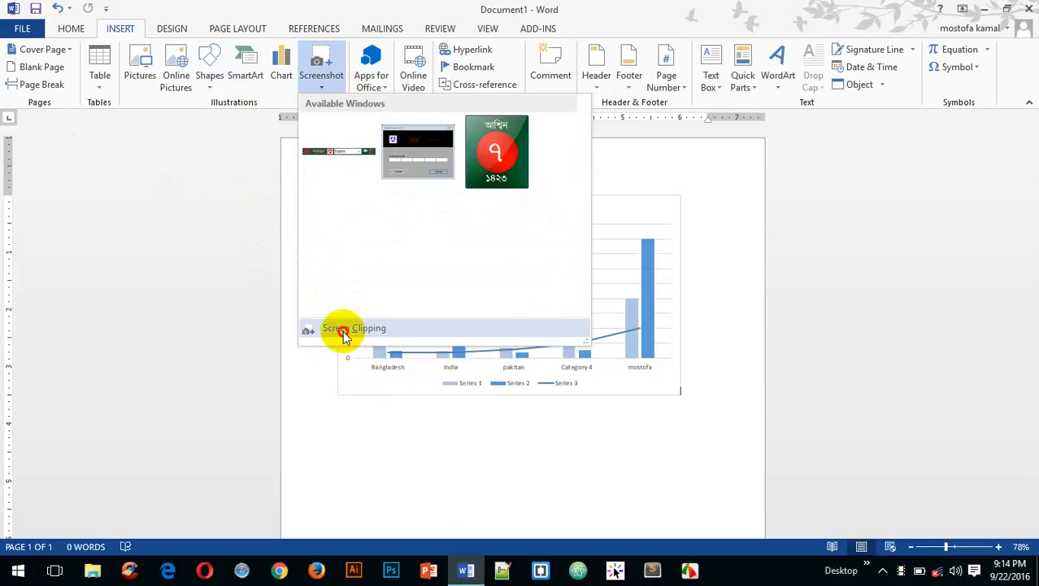
pyautogui.click(183, 332)
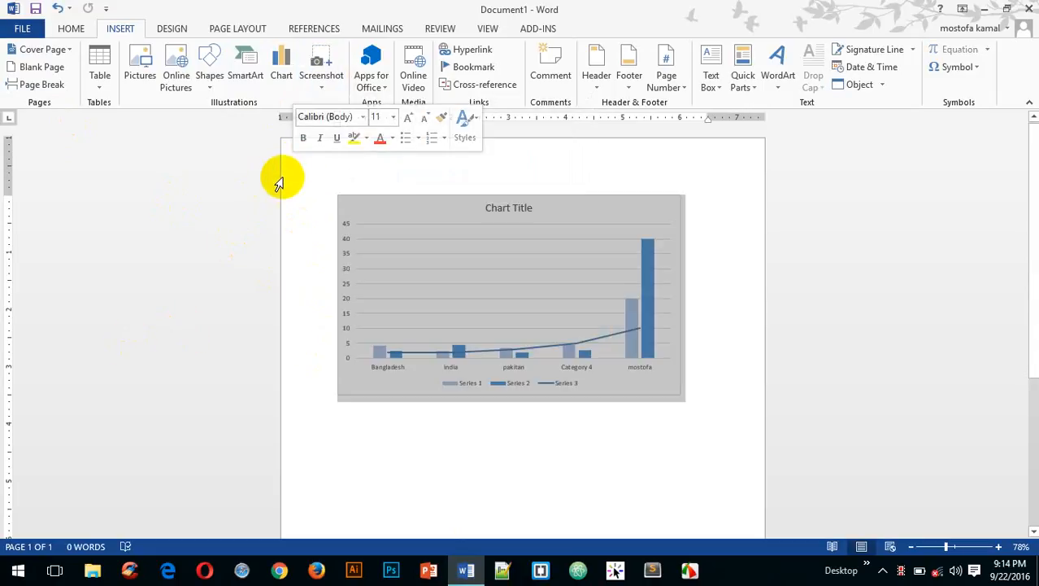
# Step: Delete the combo chart and insert a screen clipping of the whole desktop in its place
pyautogui.click(412, 254)
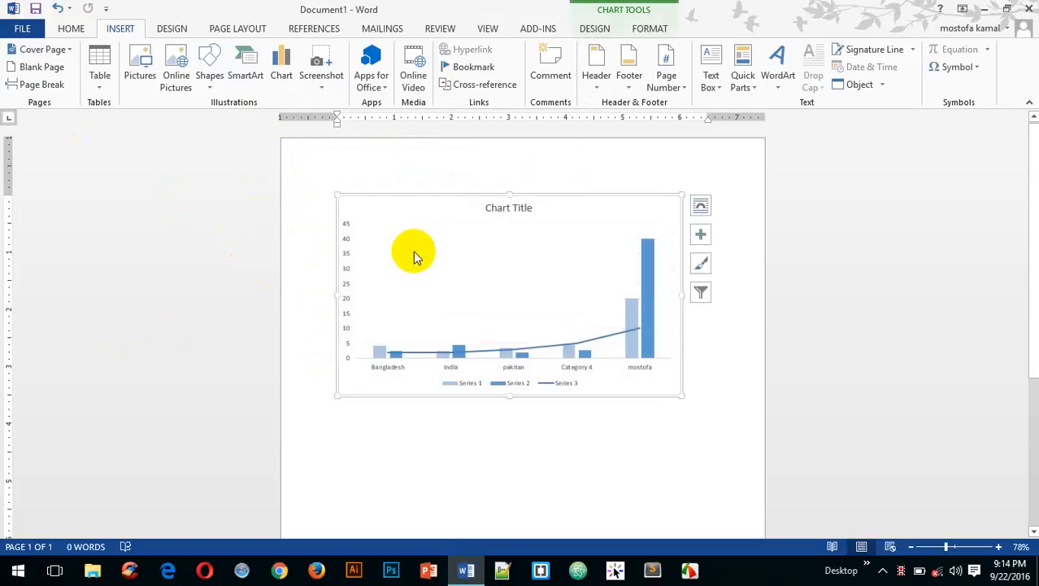
pyautogui.press('Delete')
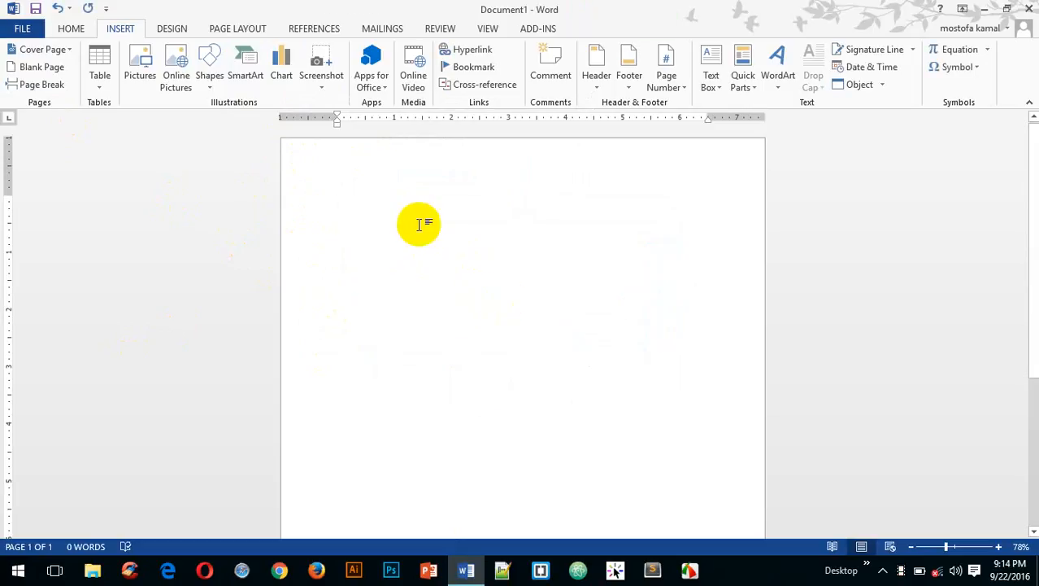
pyautogui.click(316, 65)
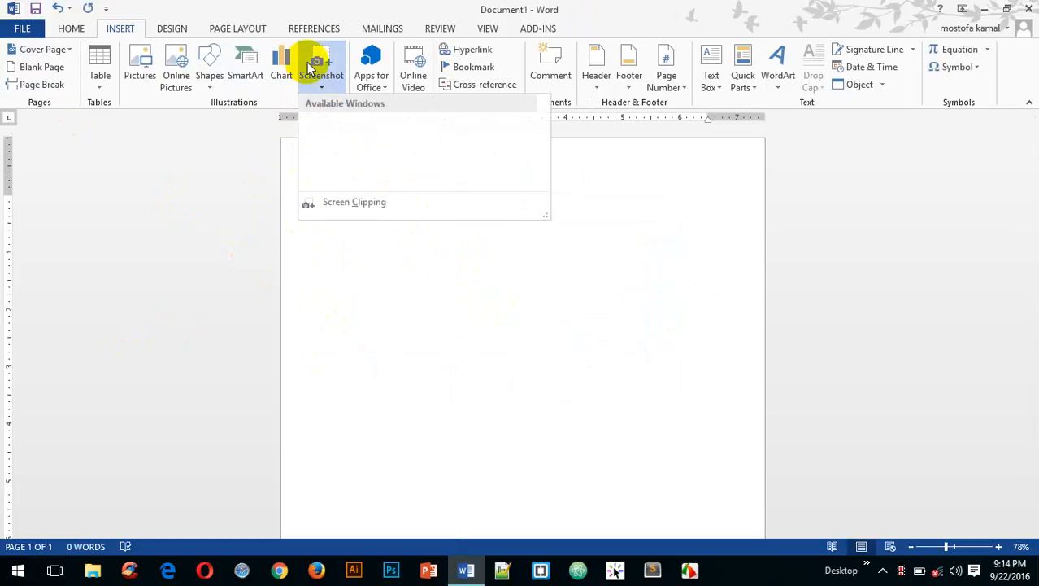
pyautogui.click(334, 203)
pyautogui.click(374, 204)
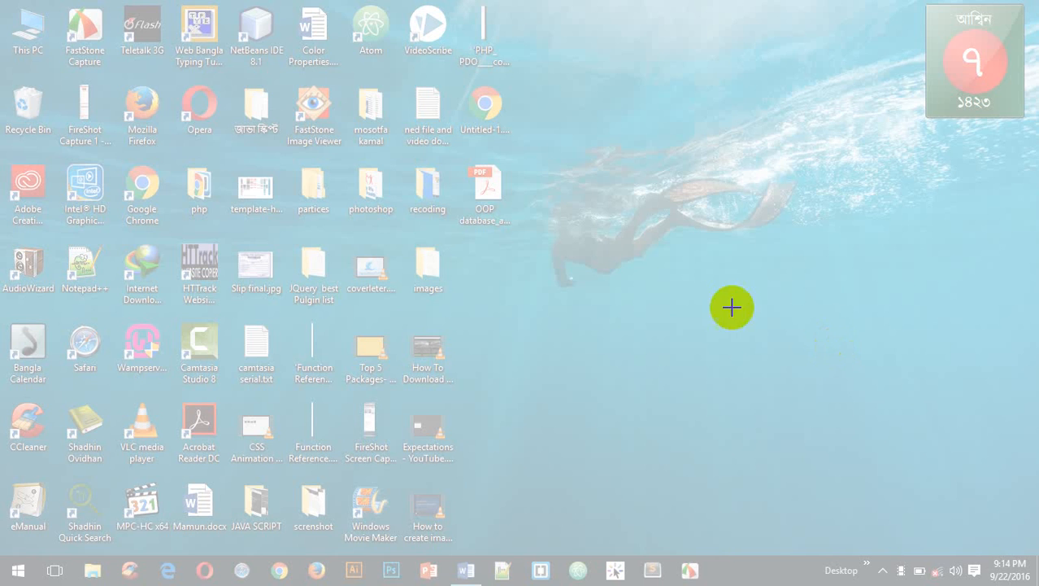
pyautogui.moveTo(2, 1); pyautogui.dragTo(985, 478)
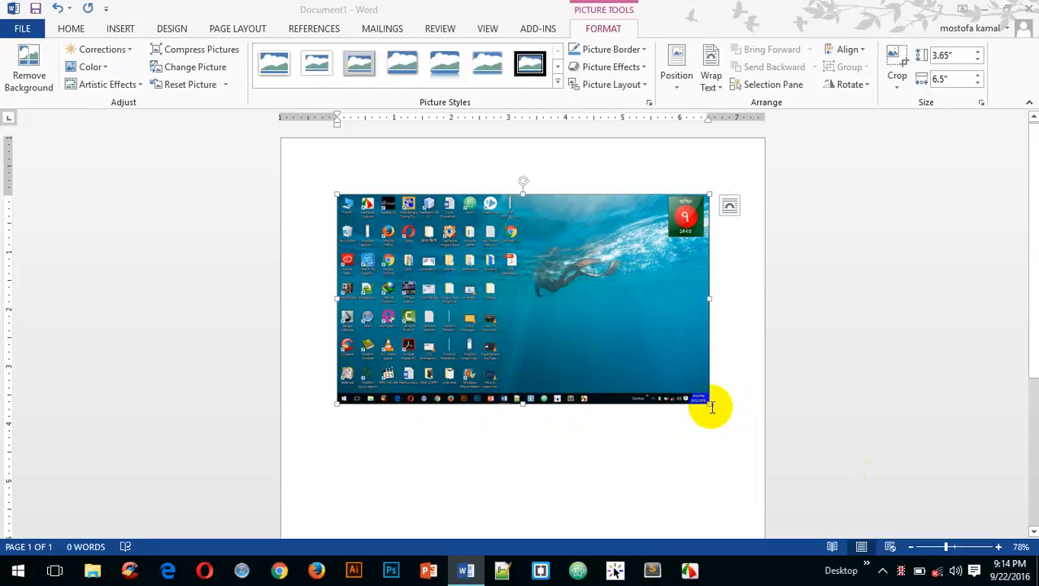
# Step: Enlarge the desktop clipping to about 4.08 by 7.26 inches and apply the soft-edged rectangle picture style
pyautogui.moveTo(710, 405); pyautogui.dragTo(616, 431)
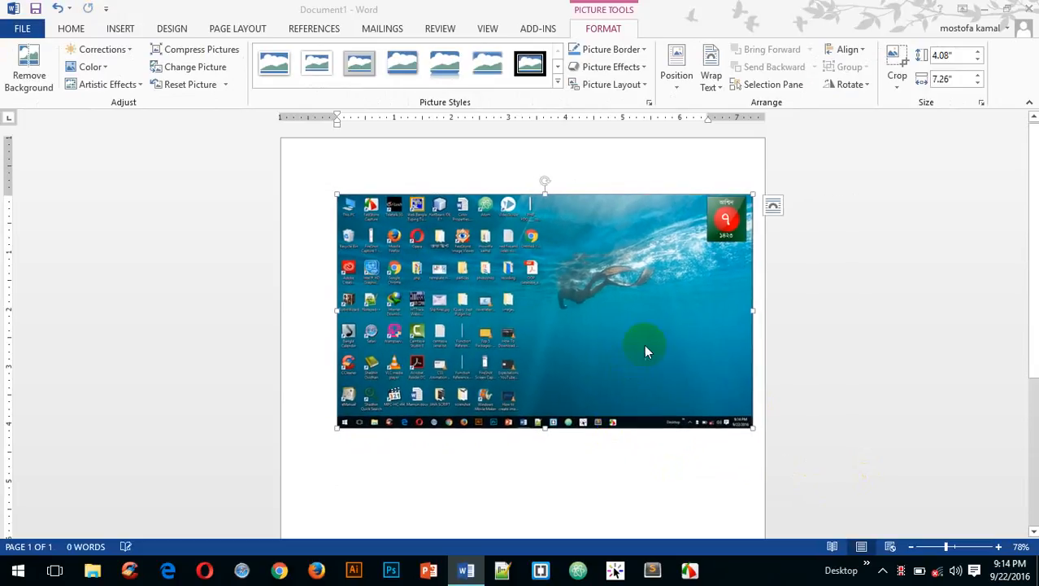
pyautogui.click(984, 8)
pyautogui.click(339, 199)
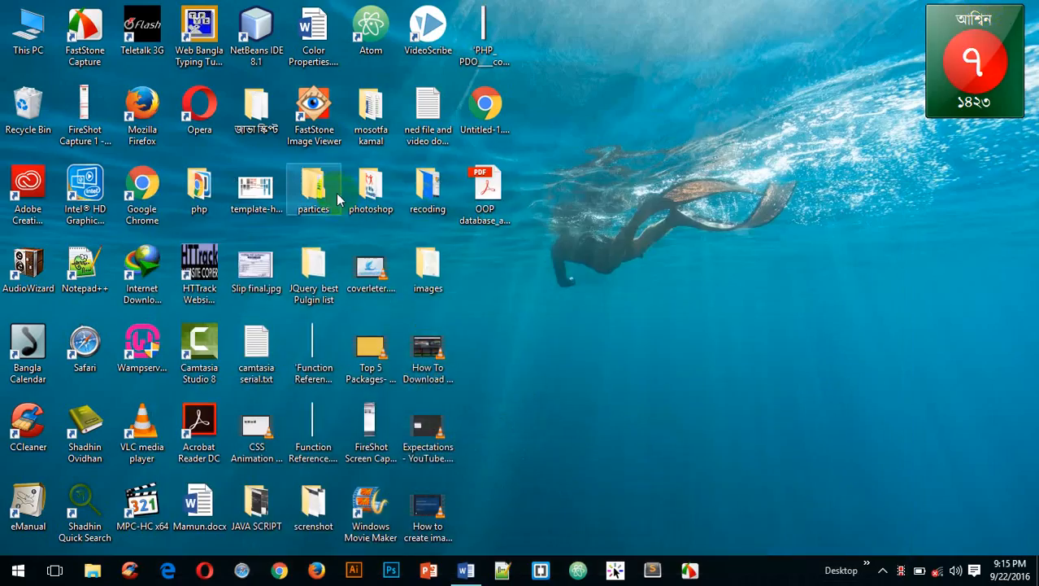
pyautogui.click(434, 214)
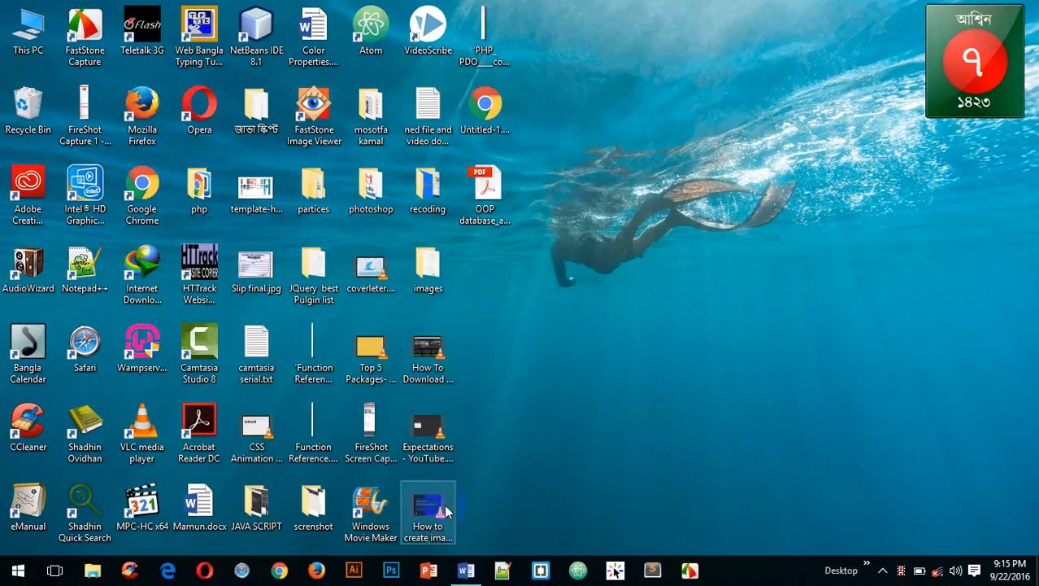
pyautogui.click(466, 571)
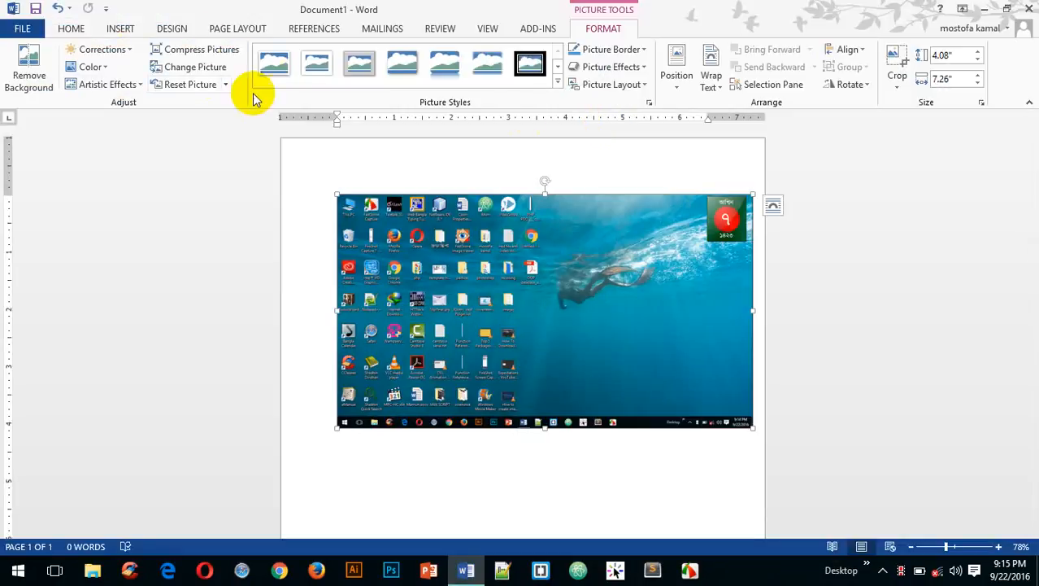
pyautogui.click(480, 57)
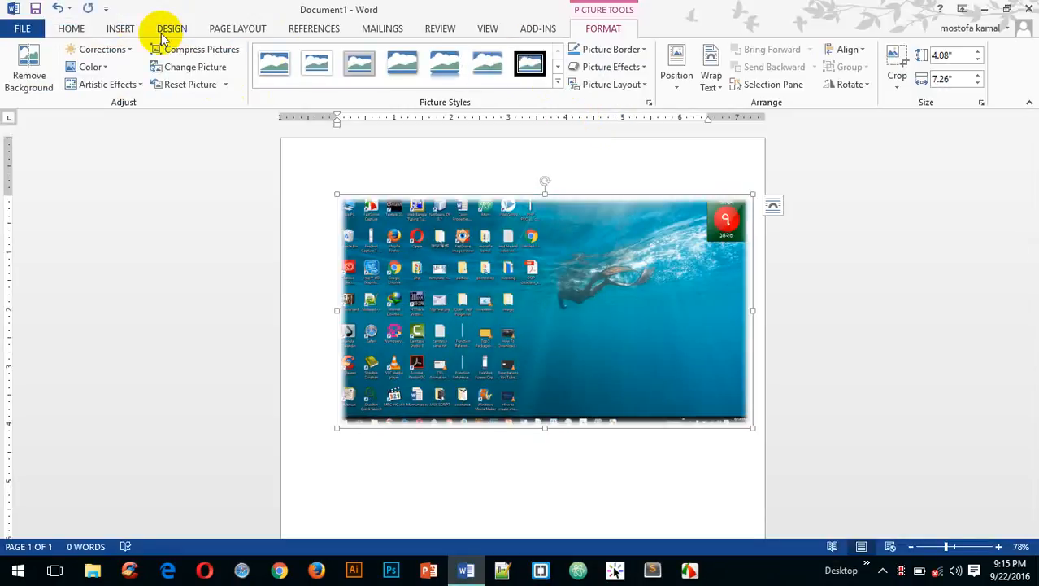
# Step: Replace the selected picture with a new screen clipping of the whole desktop, and delete it from the page
pyautogui.click(114, 29)
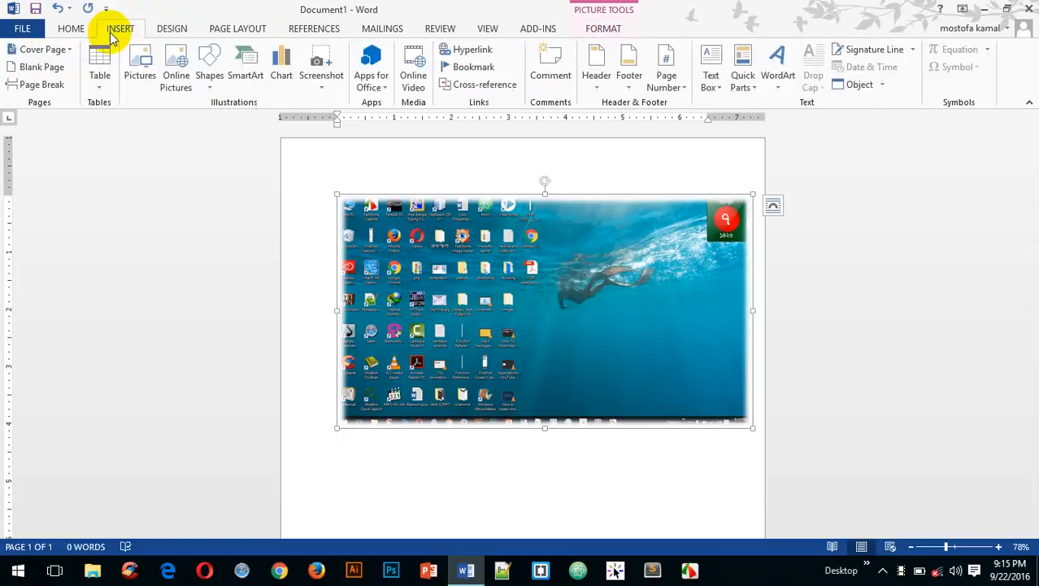
pyautogui.click(322, 69)
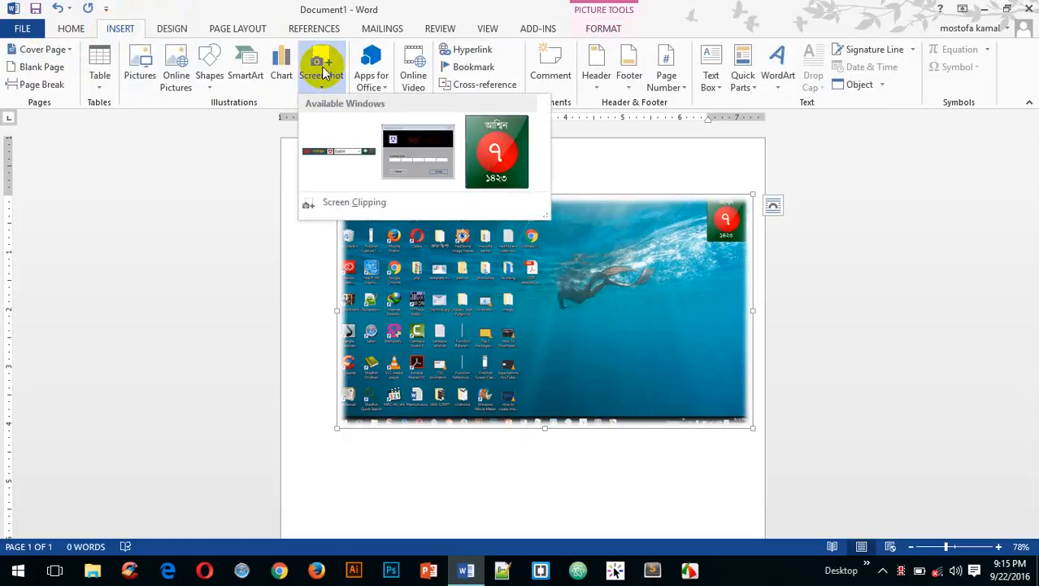
pyautogui.click(328, 204)
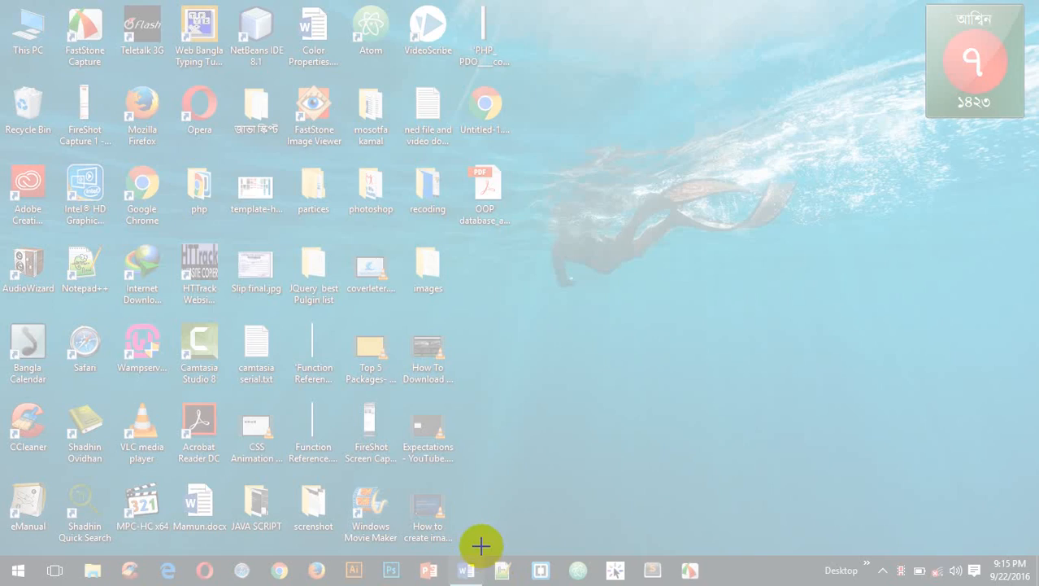
pyautogui.moveTo(2, 2); pyautogui.dragTo(498, 154)
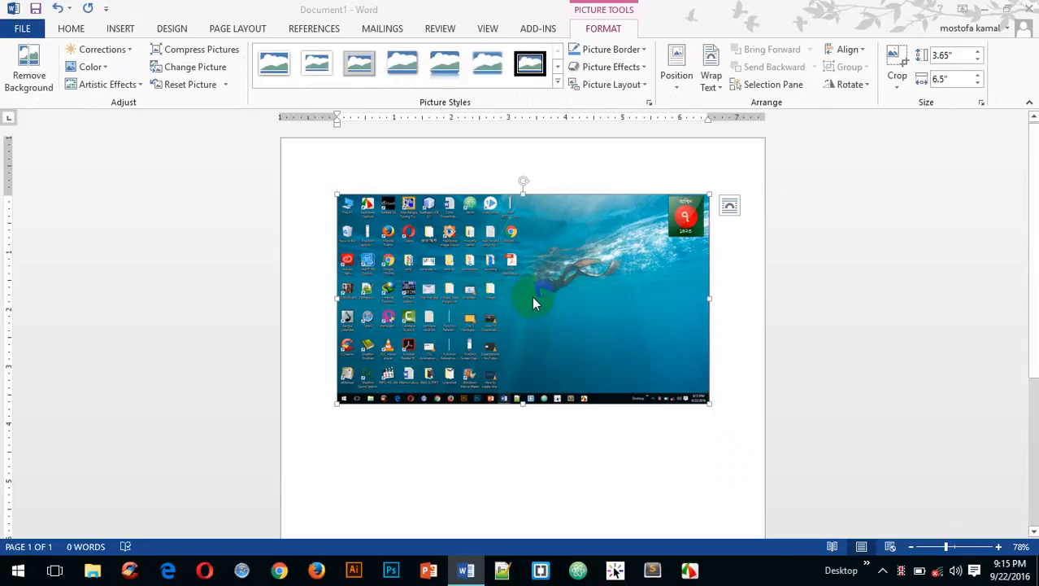
pyautogui.press('Delete')
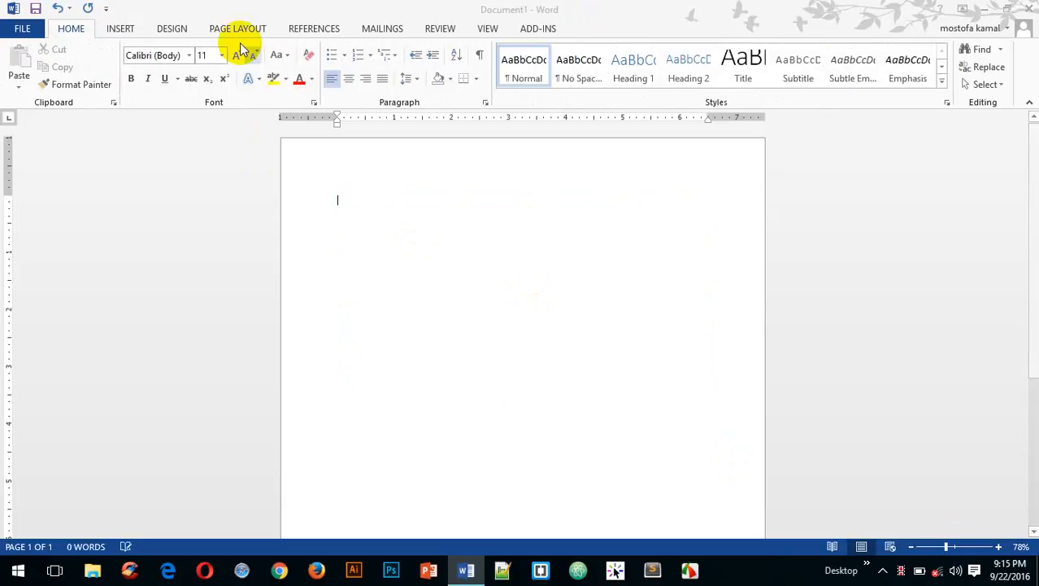
# Step: Insert a screen clipping of the whole desktop on the blank page
pyautogui.click(120, 28)
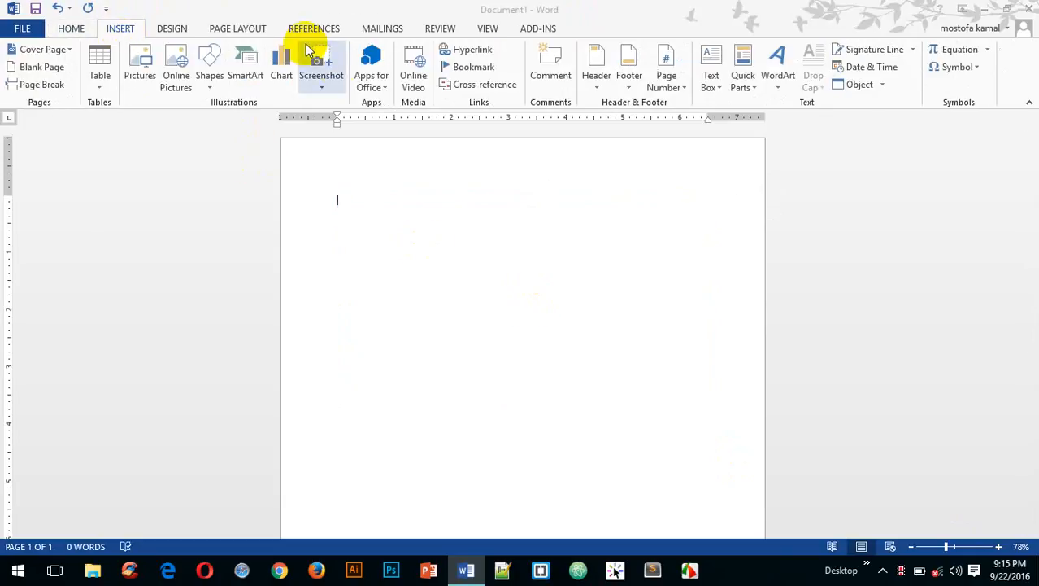
pyautogui.click(332, 60)
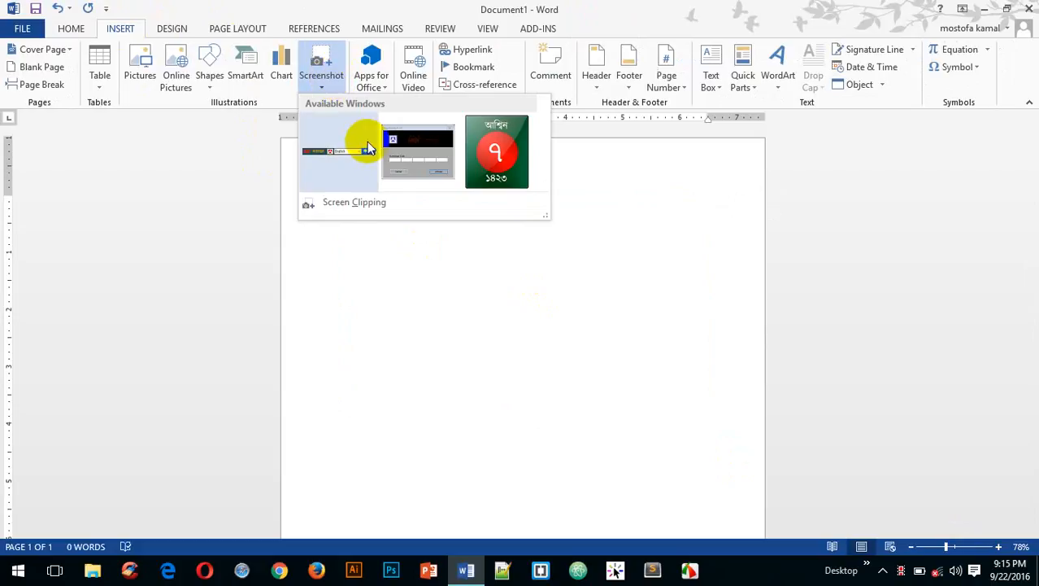
pyautogui.click(340, 207)
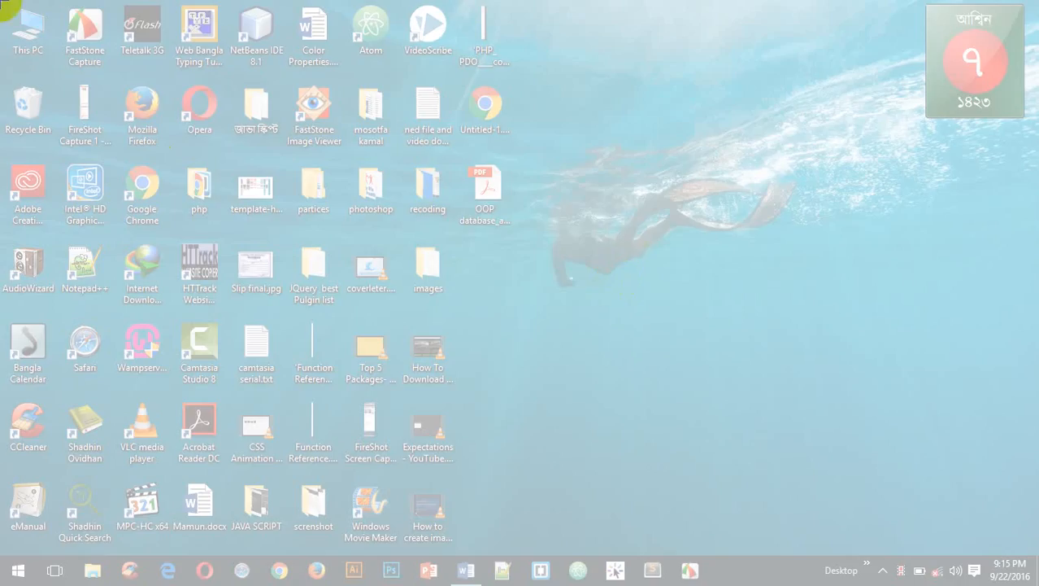
pyautogui.moveTo(3, 3); pyautogui.dragTo(719, 228)
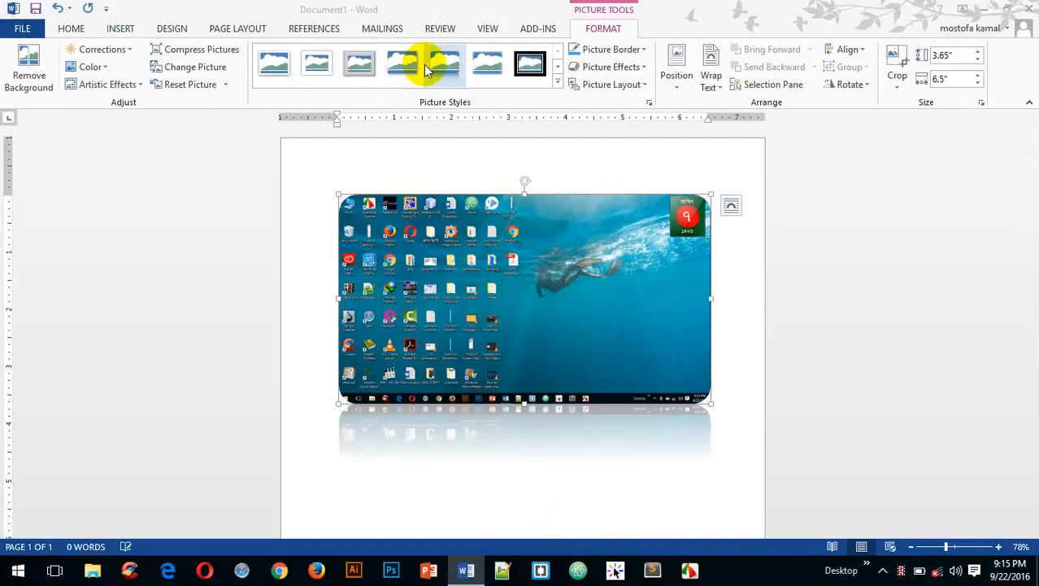
# Step: Apply the metal frame picture style to the desktop clipping and recolor it orange
pyautogui.click(352, 67)
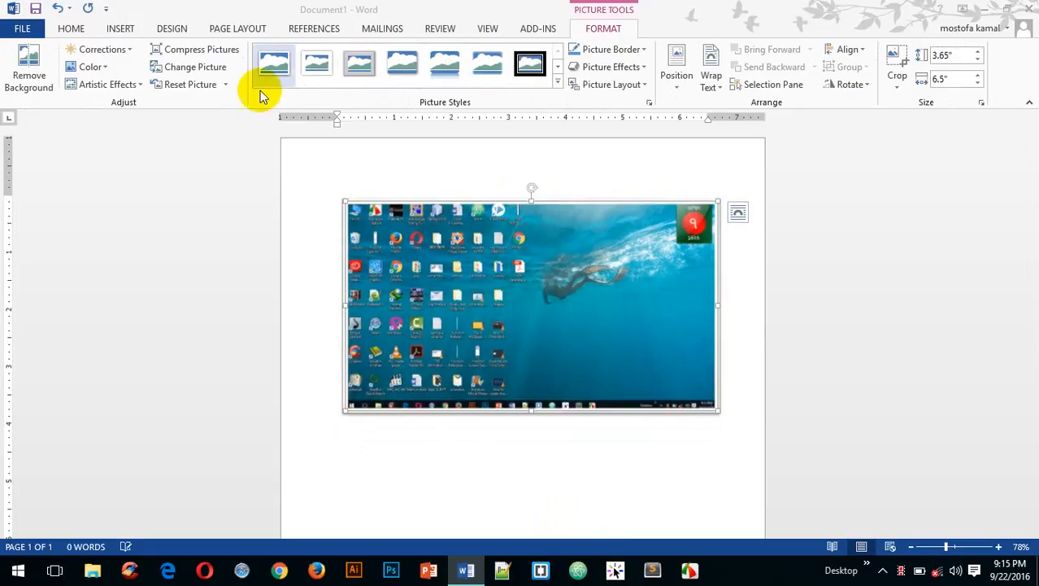
pyautogui.click(91, 67)
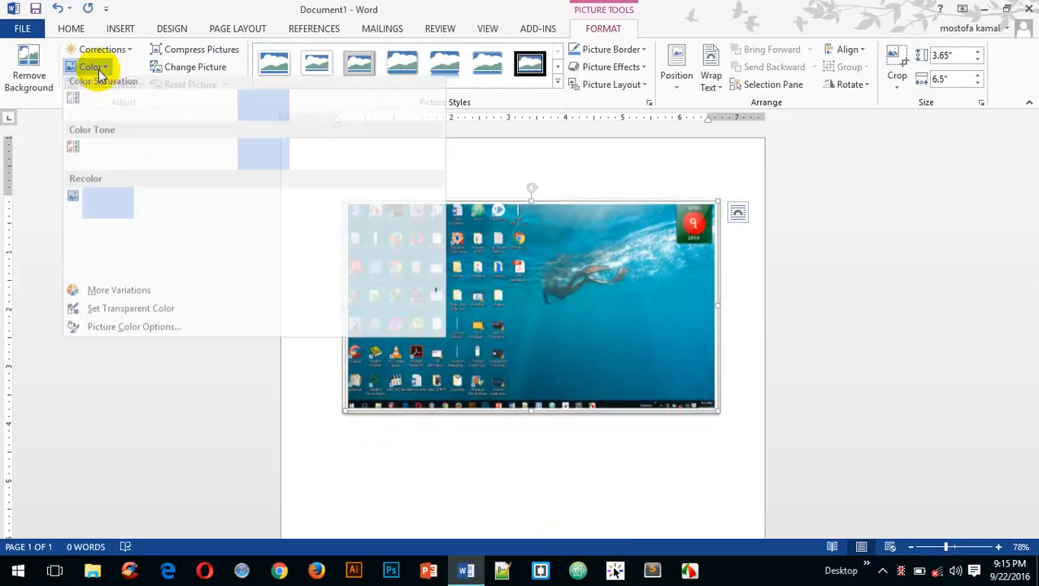
pyautogui.click(221, 270)
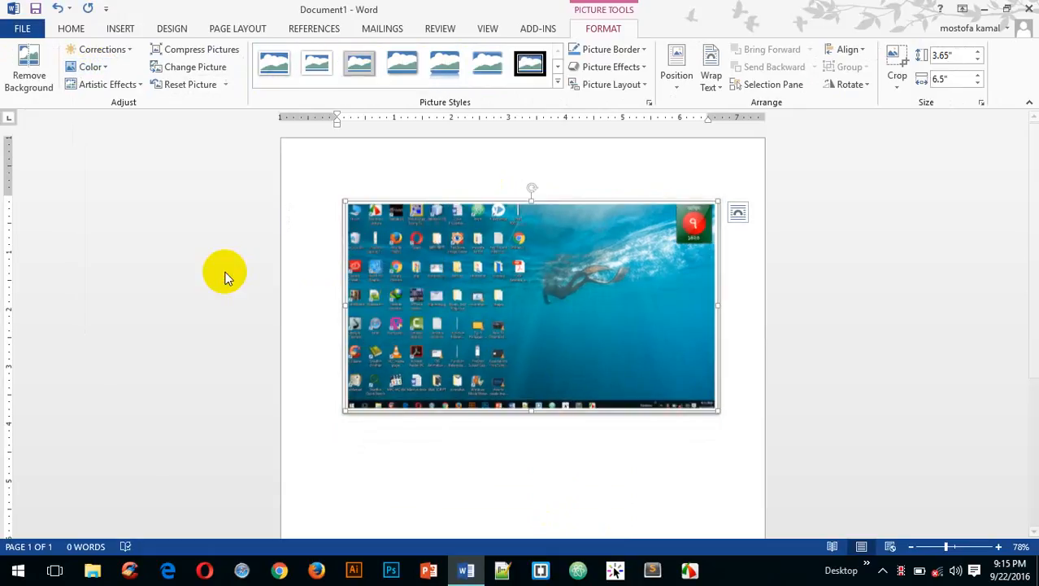
pyautogui.moveTo(570, 299); pyautogui.dragTo(578, 331)
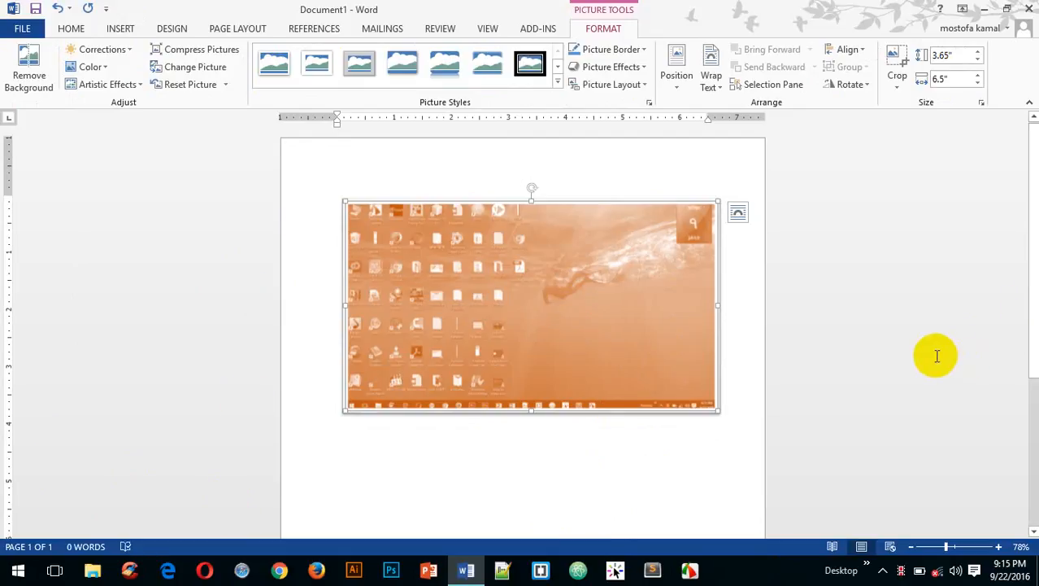
# Step: Replace the selected picture with a screenshot of the open Registration Form window, and delete it from the page
pyautogui.click(120, 26)
pyautogui.click(324, 58)
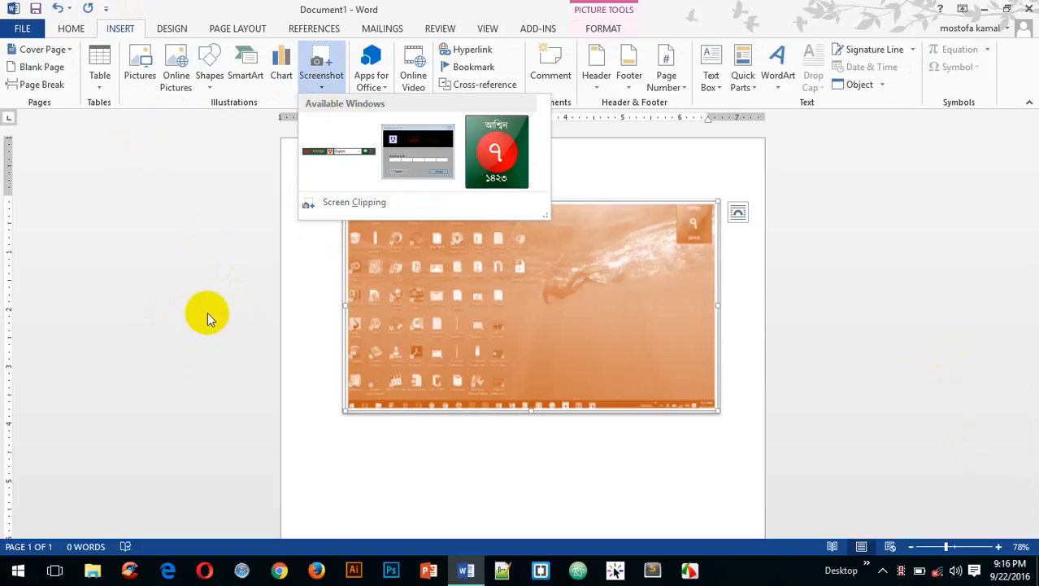
pyautogui.click(435, 132)
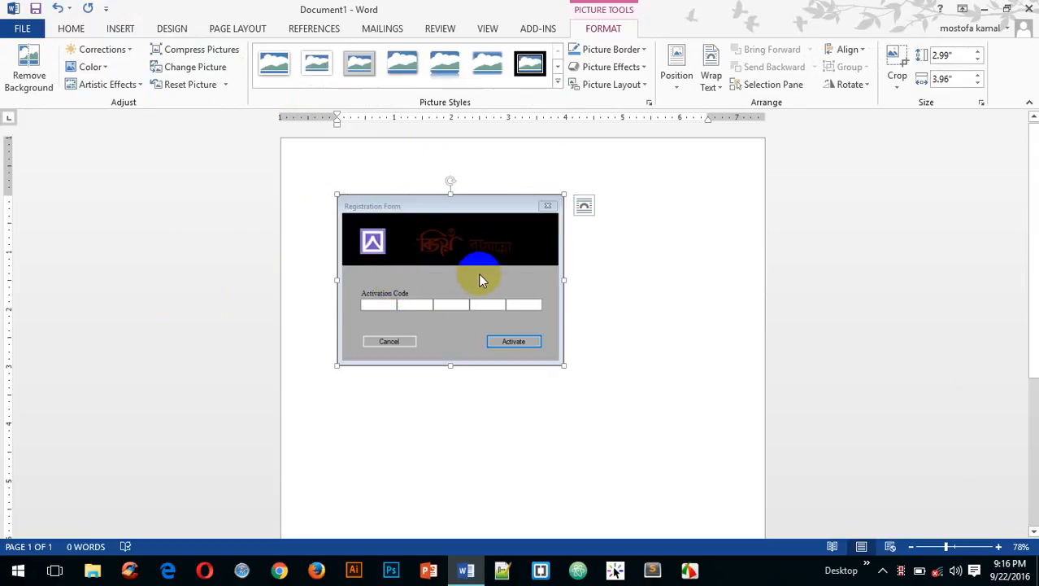
pyautogui.press('Delete')
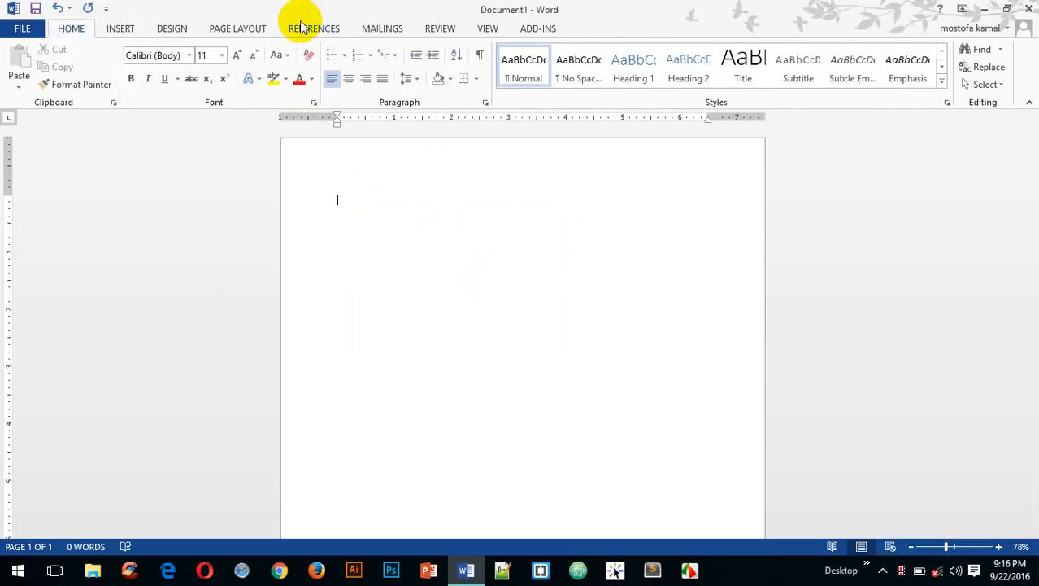
# Step: Insert a screenshot of the Bijoy Bayanno toolbar window and stretch it to about 4.04 inches high by 7.27 inches wide
pyautogui.click(122, 29)
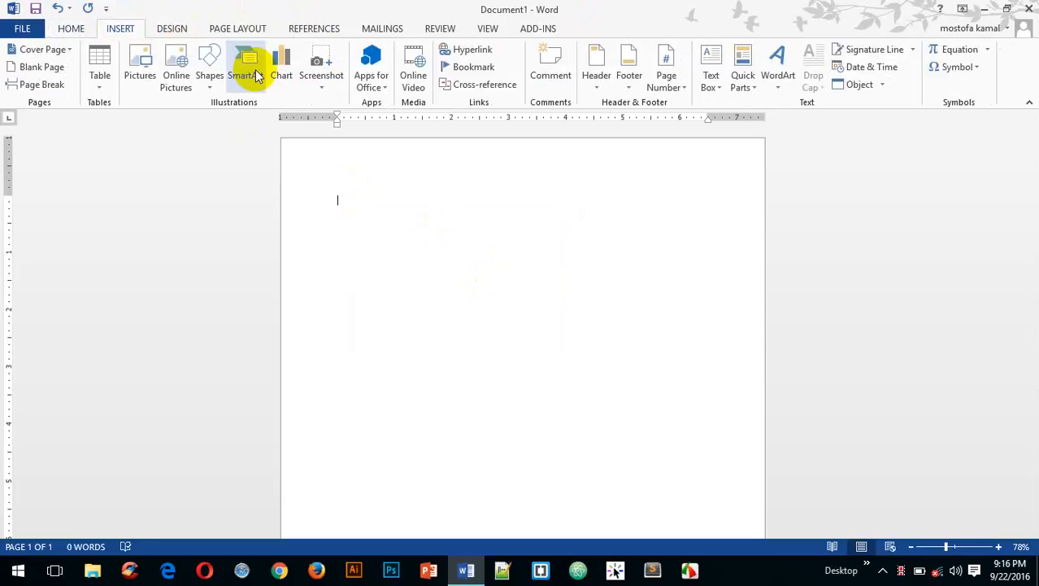
pyautogui.click(320, 65)
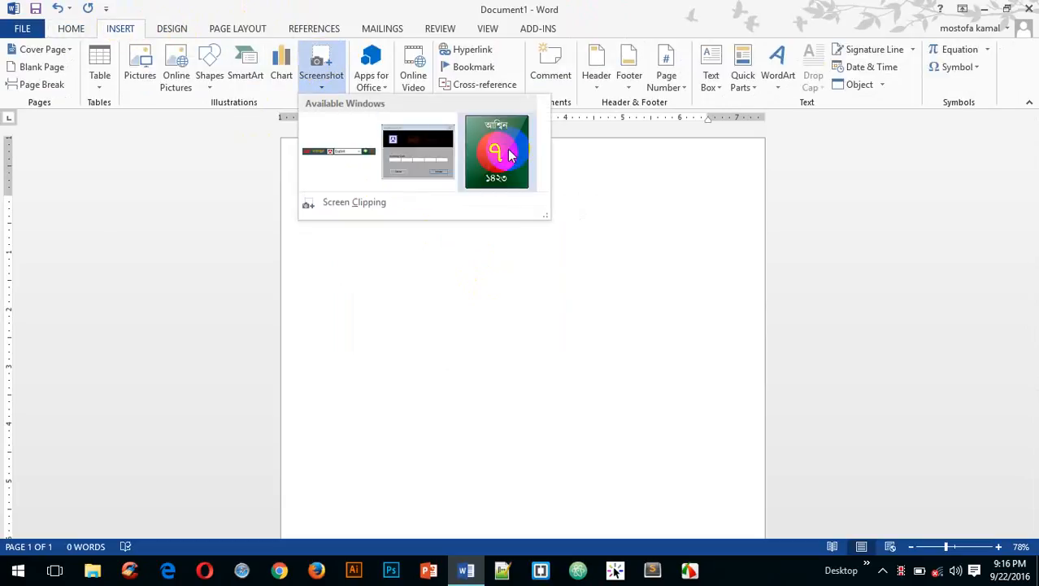
pyautogui.click(330, 158)
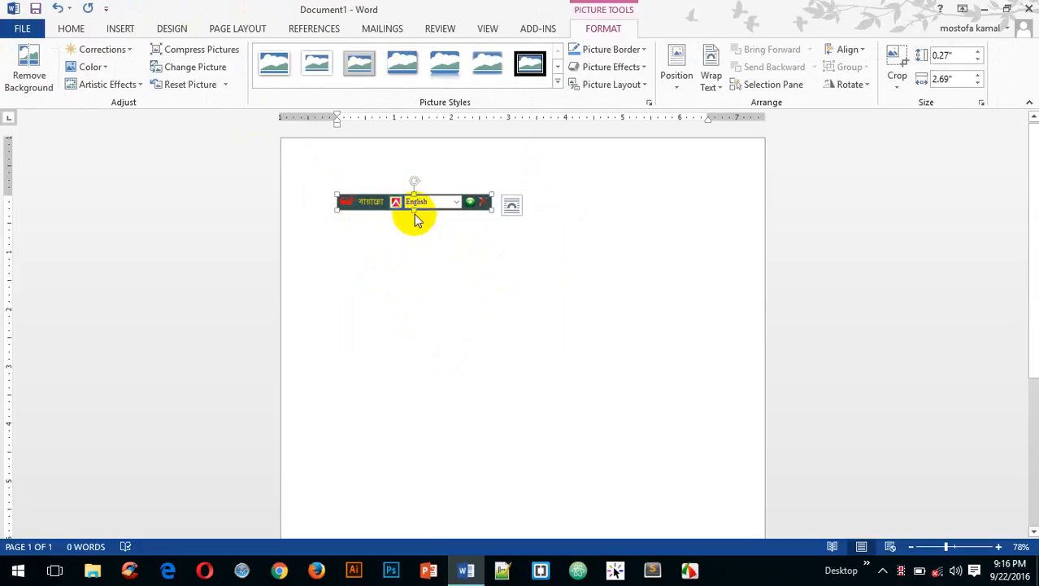
pyautogui.moveTo(414, 211); pyautogui.dragTo(469, 414)
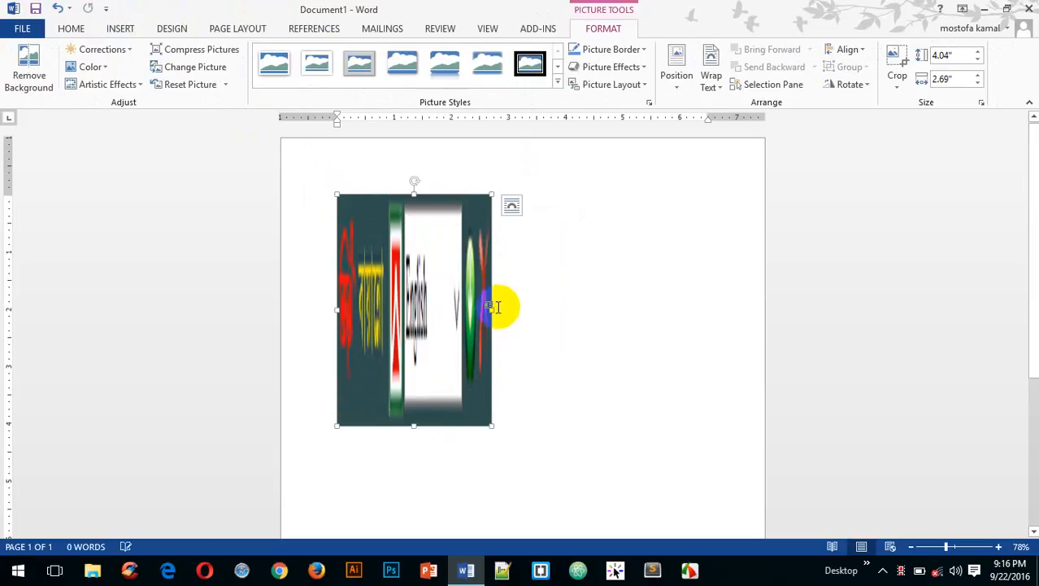
pyautogui.moveTo(491, 309); pyautogui.dragTo(754, 309)
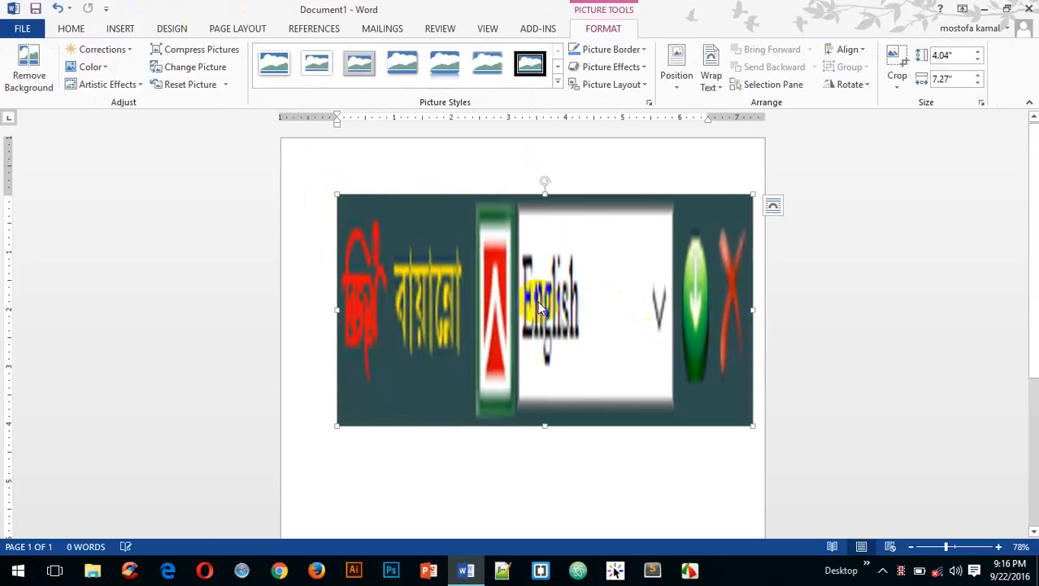
pyautogui.moveTo(436, 310); pyautogui.dragTo(387, 275)
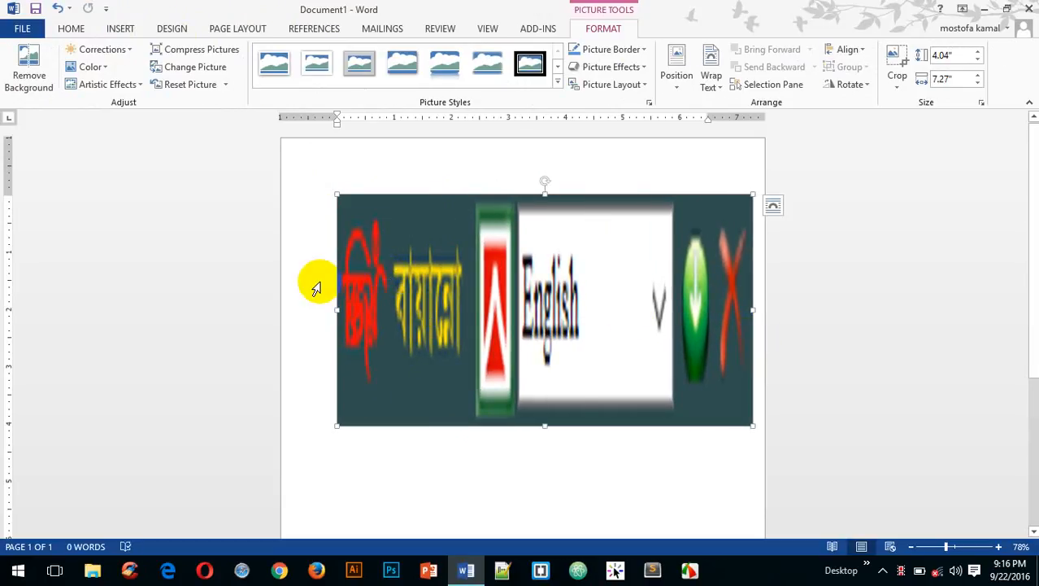
# Step: Review the windows available for a screenshot without inserting one, and delete the enlarged toolbar picture from the page
pyautogui.click(122, 30)
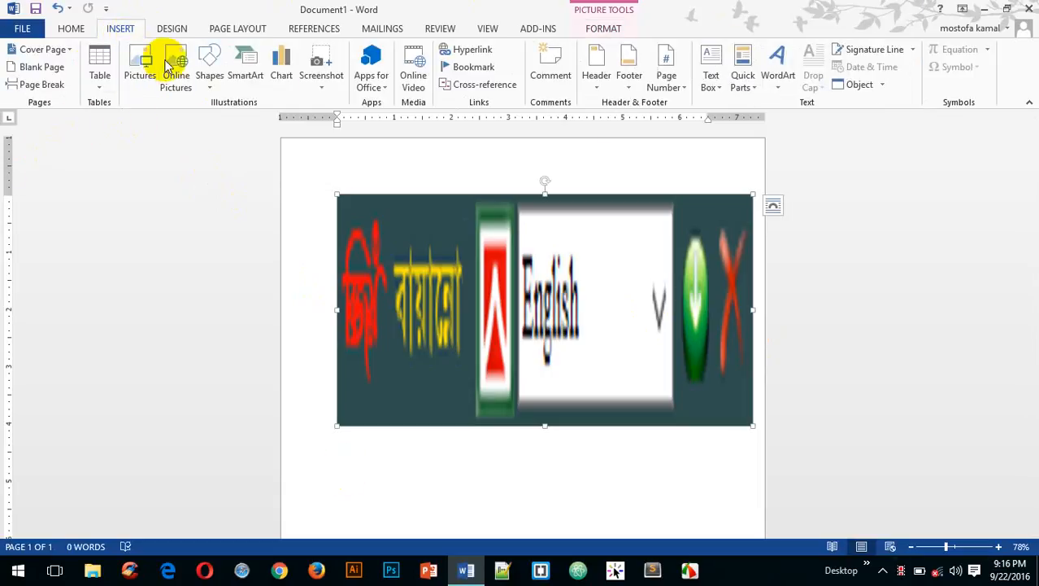
pyautogui.click(322, 84)
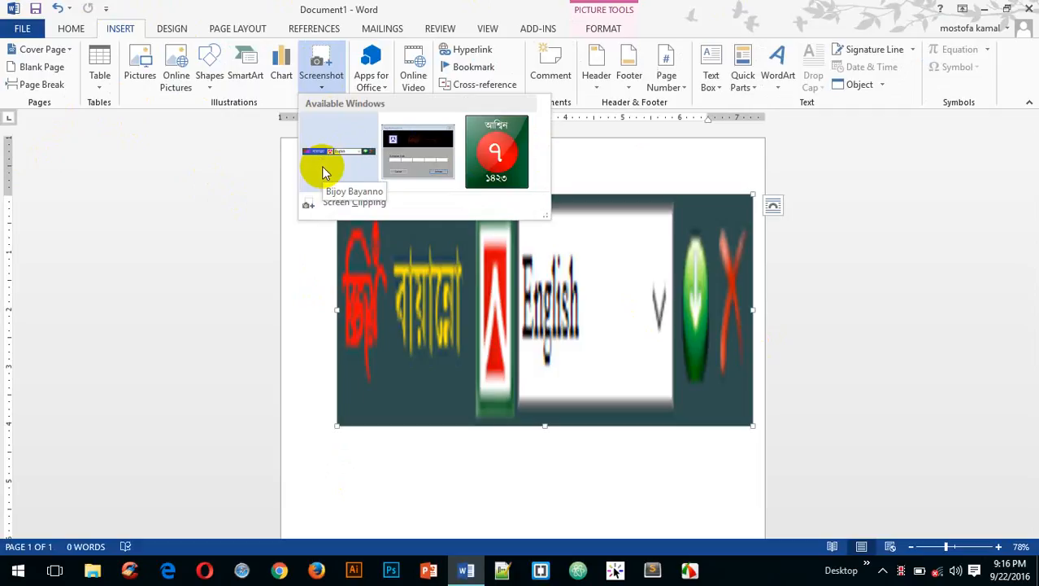
pyautogui.click(679, 281)
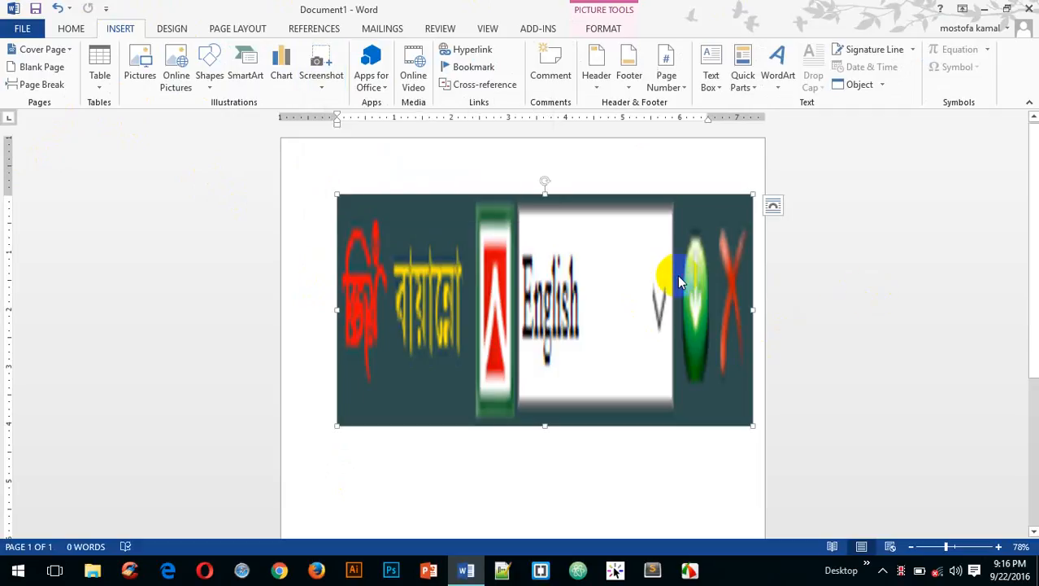
pyautogui.press('Delete')
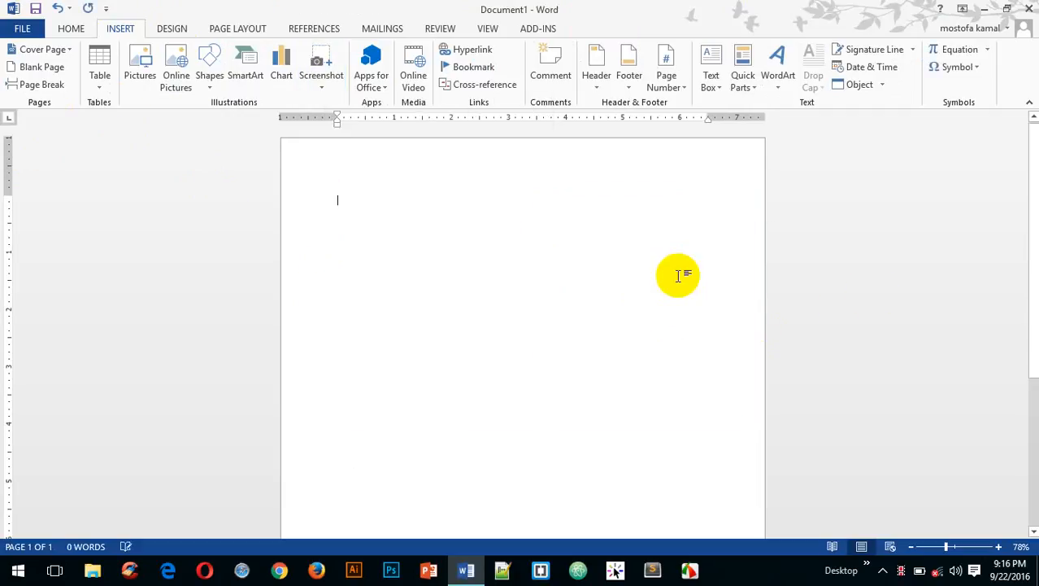